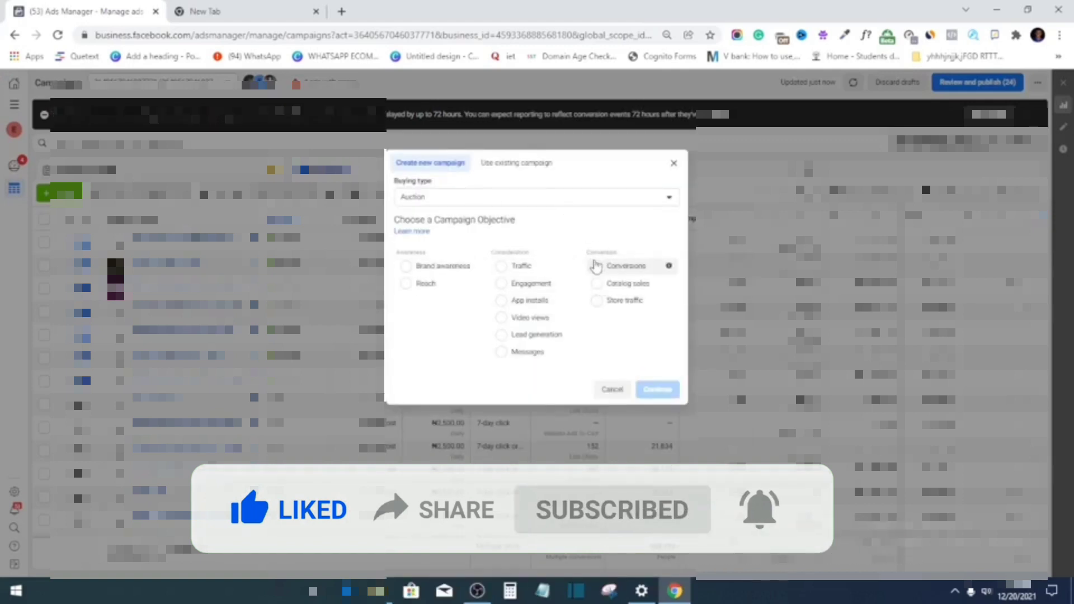
Step: Choose the Conversions objective for the new campaign and name the campaign "Conversion Objective"
left_click(595, 267)
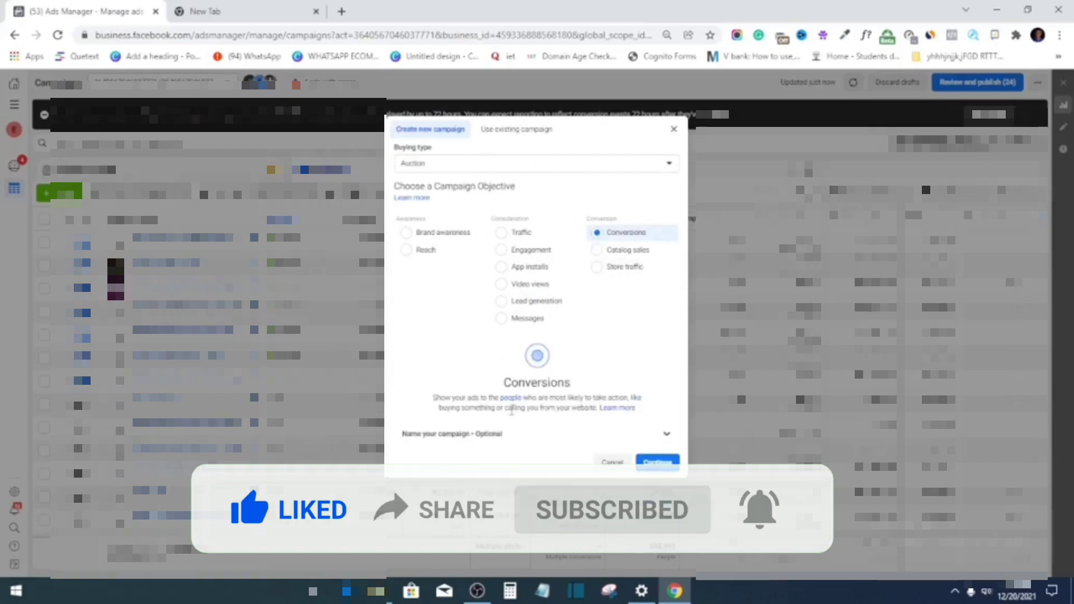
left_click(496, 434)
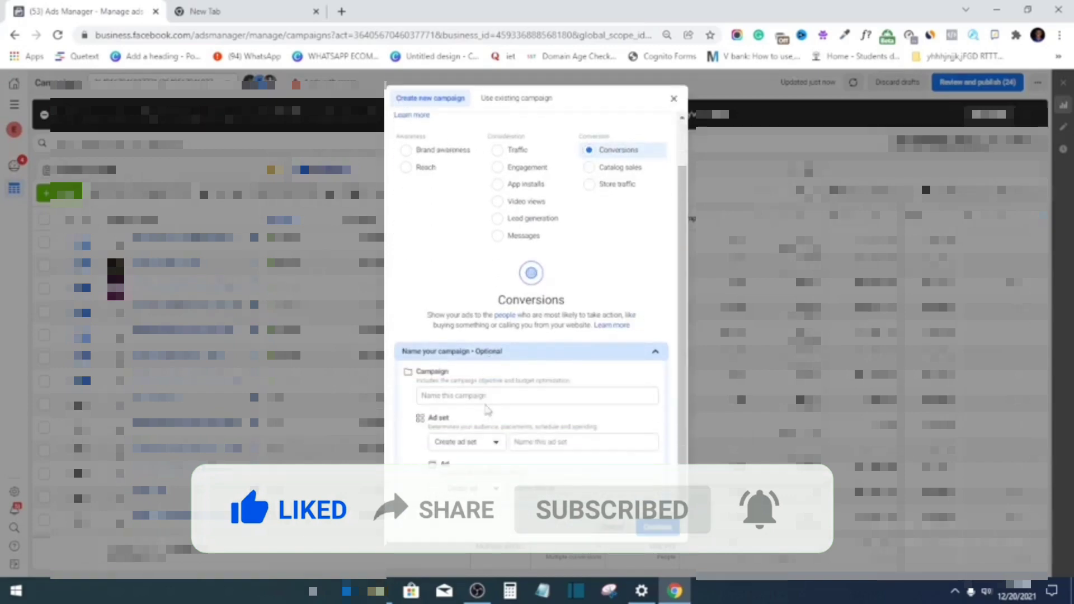
left_click(488, 395)
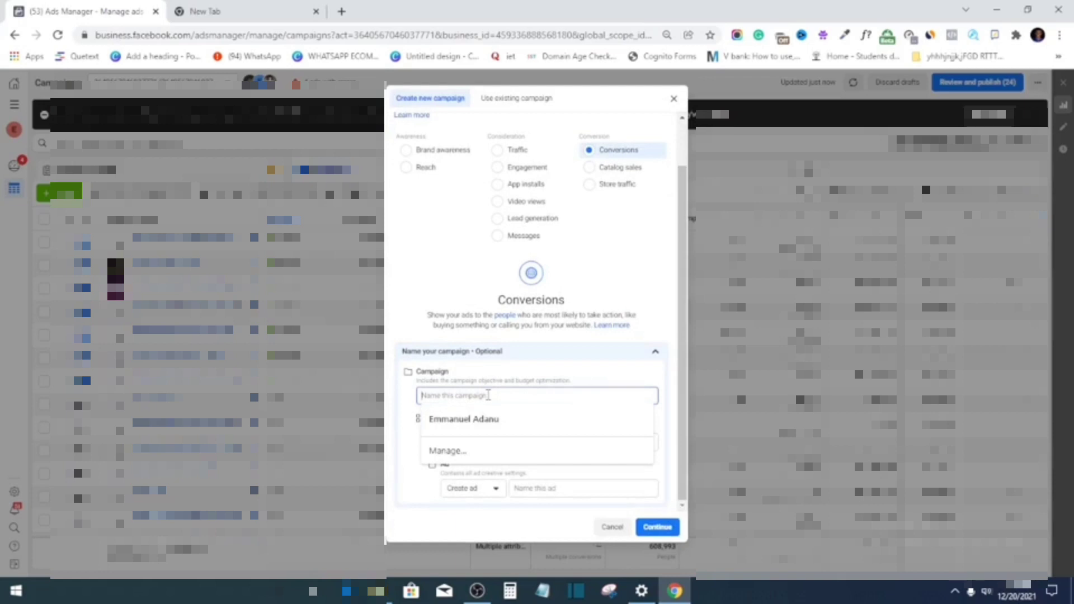
type("Conve")
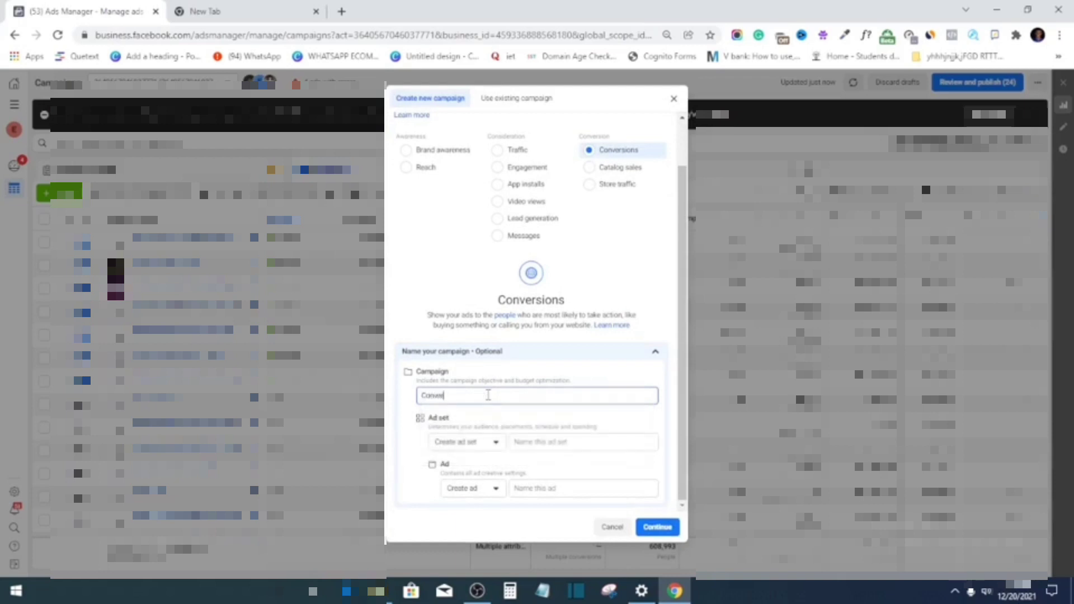
type("rsion Objective")
key("ctrl+a")
key("ctrl+c")
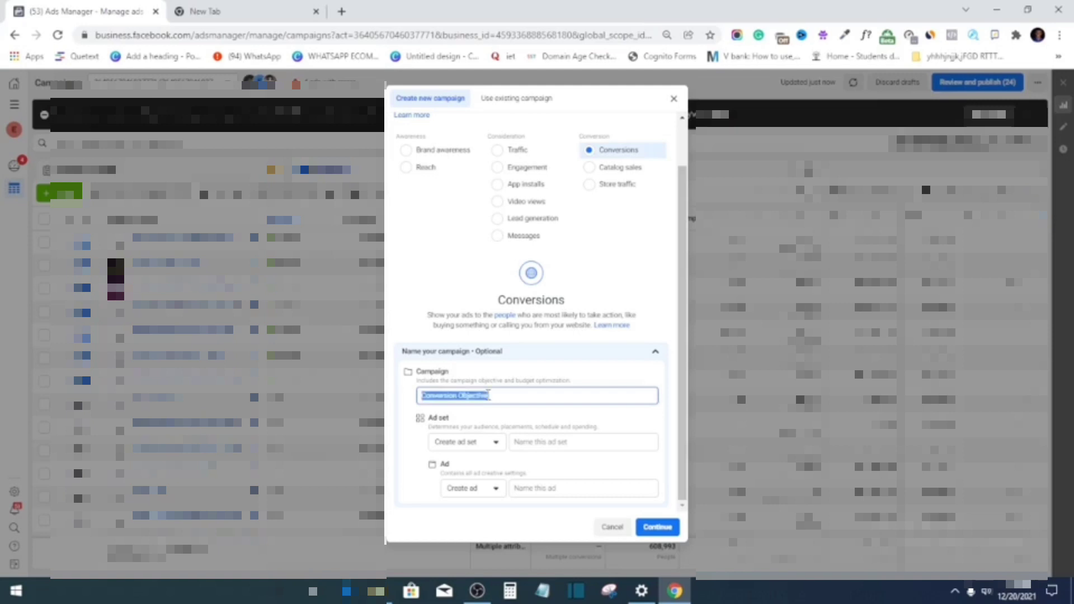
Step: Reuse the campaign name "Conversion Objective" for both the ad set and the ad, and continue to the campaign settings
left_click(535, 441)
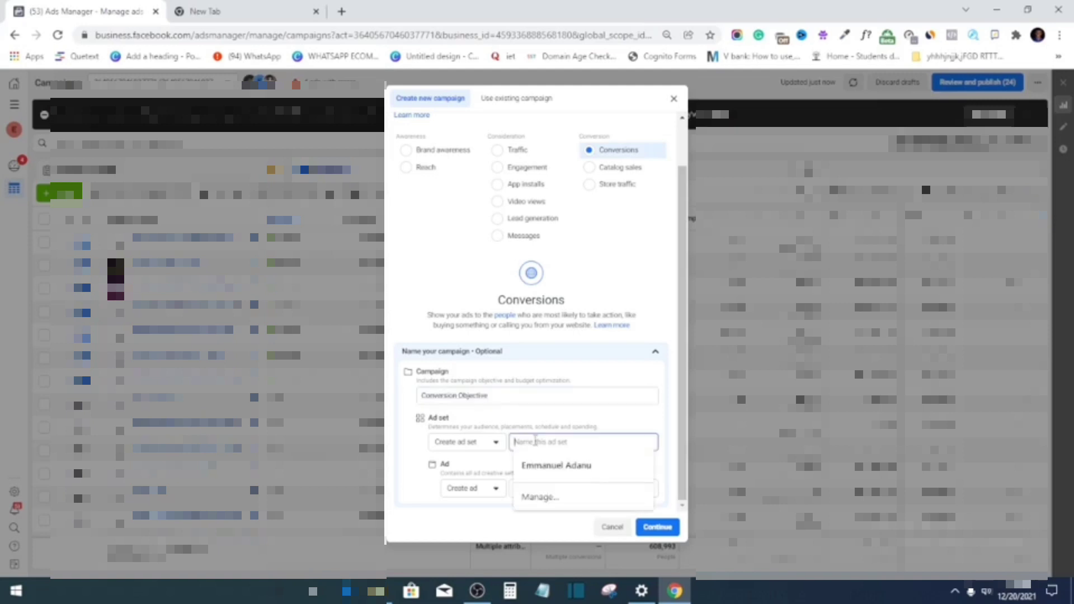
key("ctrl+v")
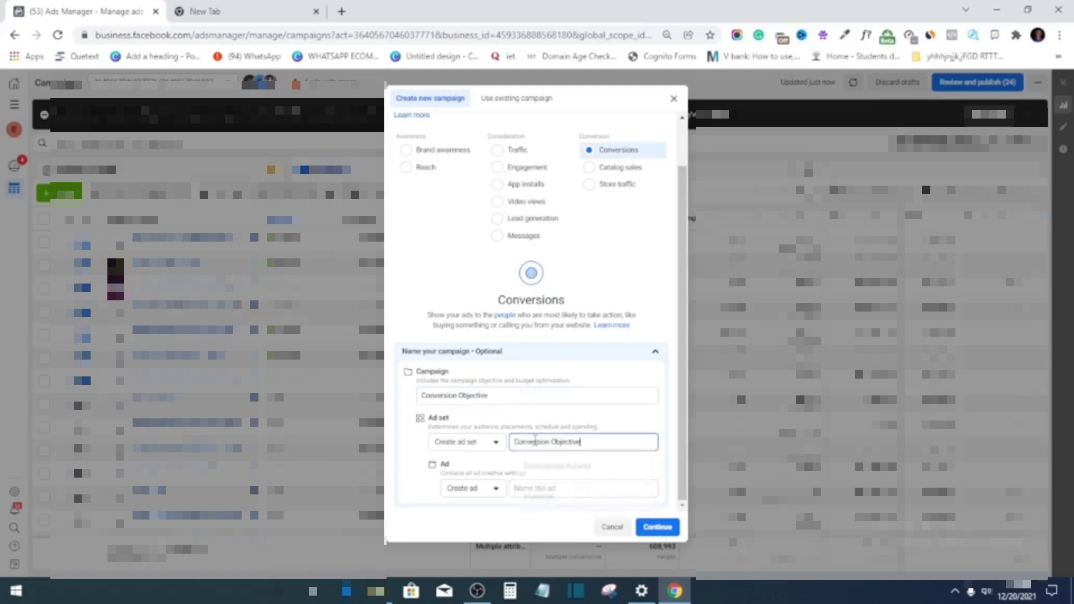
left_click(553, 490)
key("ctrl+v")
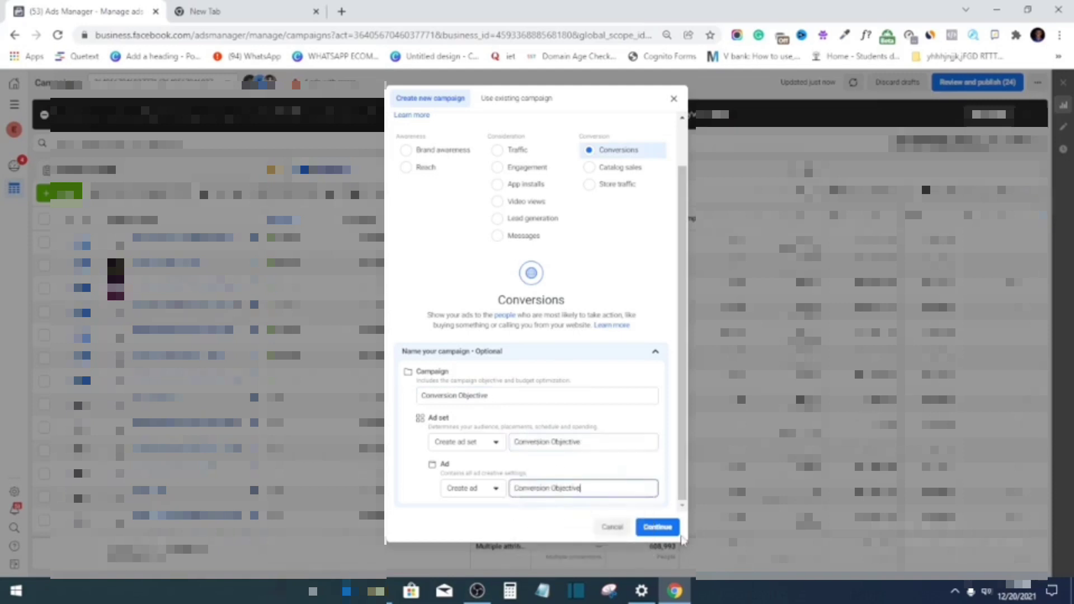
left_click(674, 535)
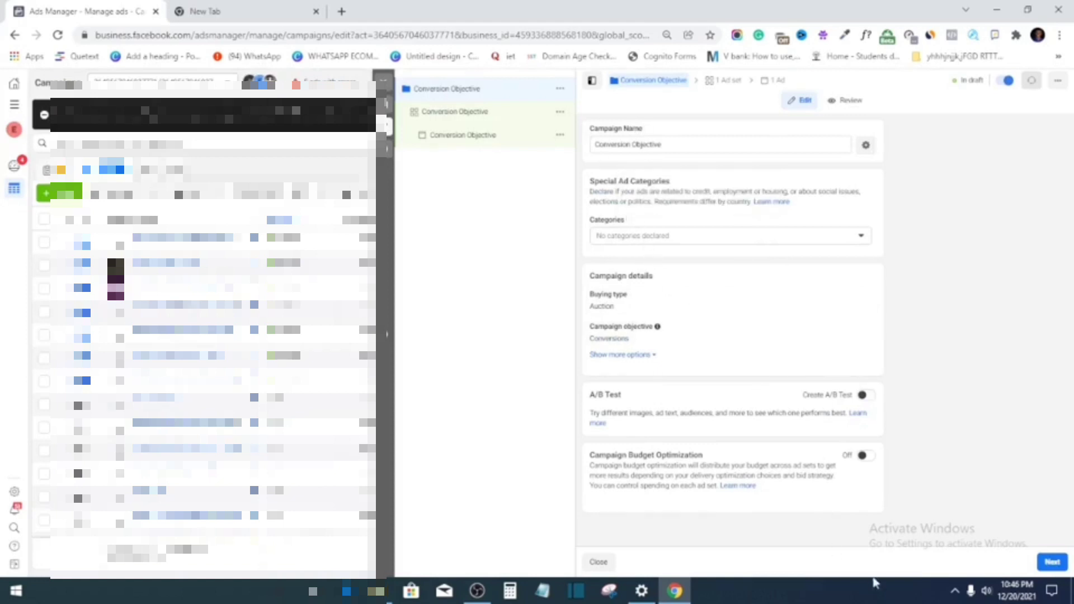
Step: Turn on Campaign Budget Optimization for the campaign
left_click(866, 457)
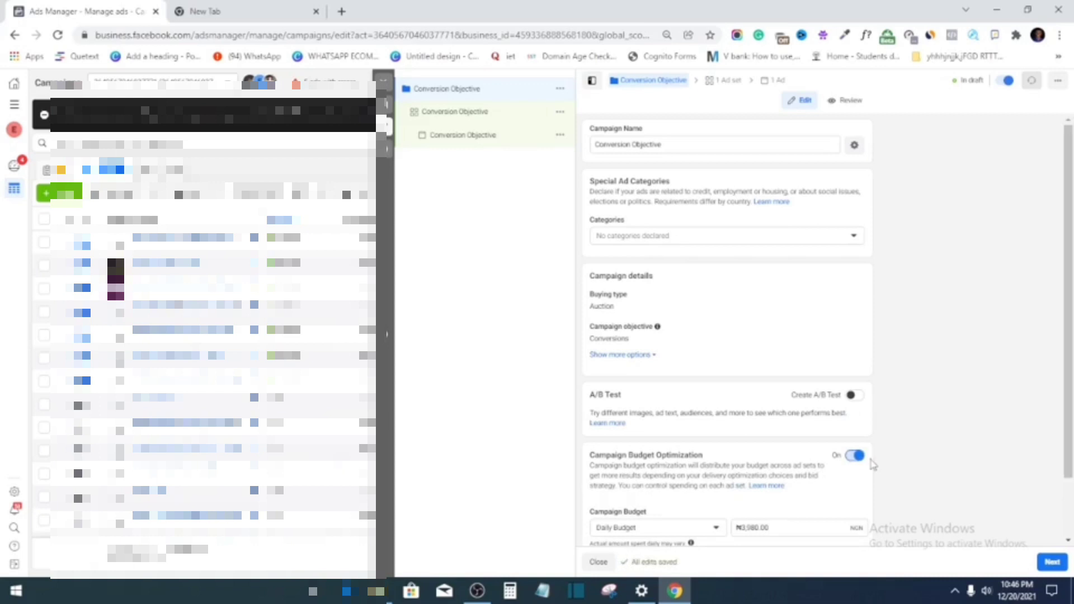
scroll(631, 404, "down", 2)
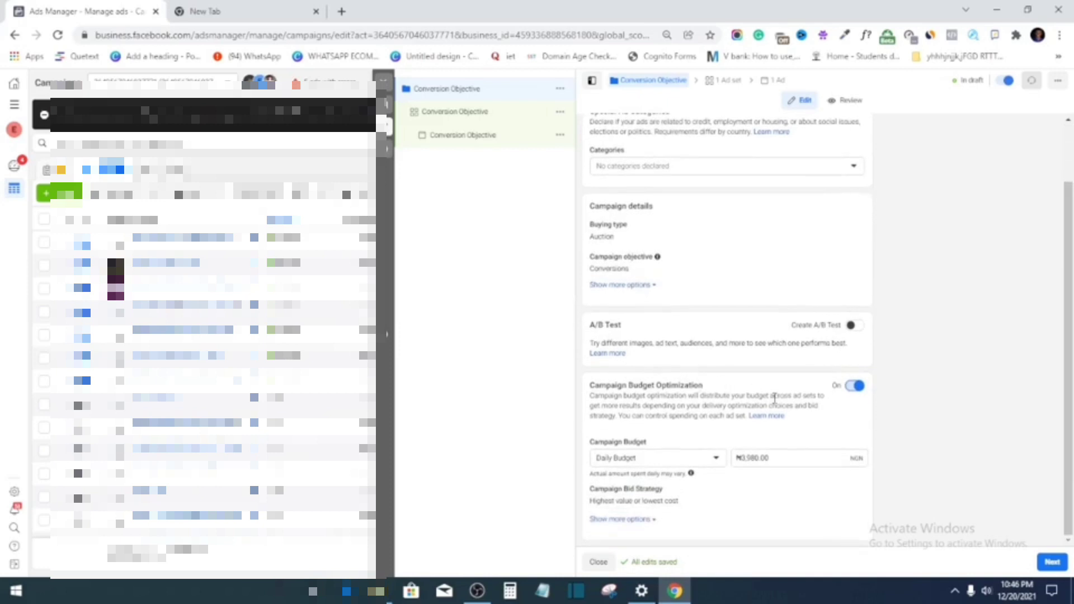
left_click(855, 386)
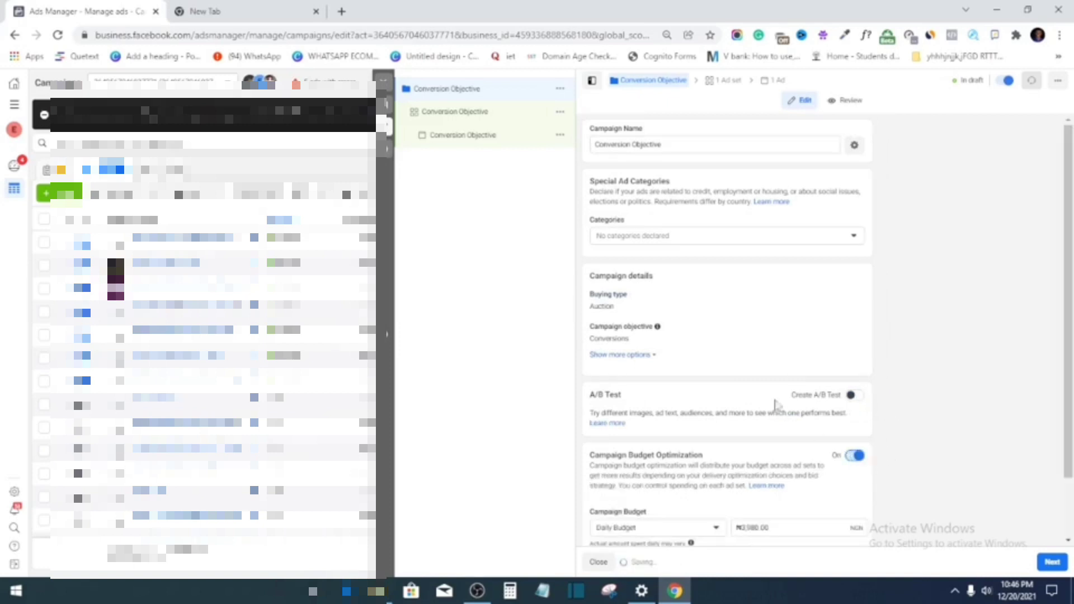
scroll(779, 400, "down", 1)
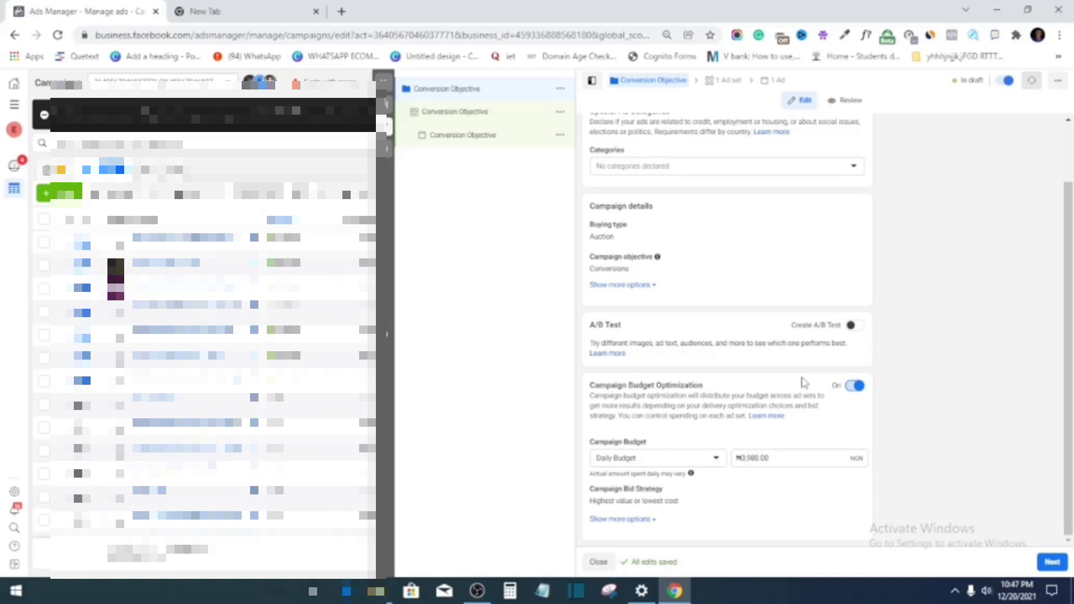
Step: Set the campaign's daily budget to ₦2,500.00 and proceed to the ad set settings
left_click(762, 458)
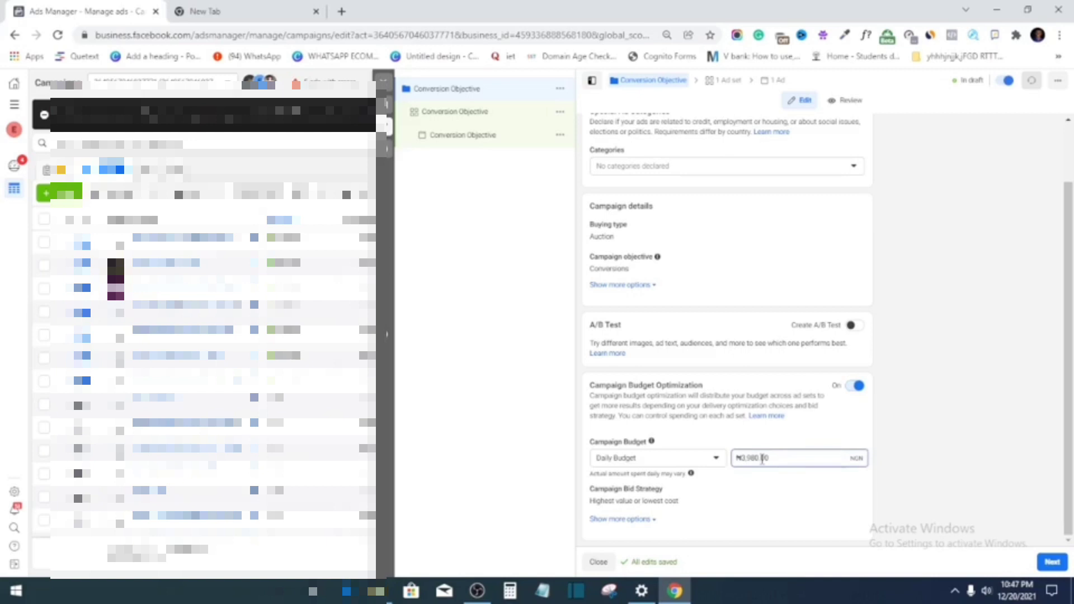
key("BackSpace")
key("BackSpace")
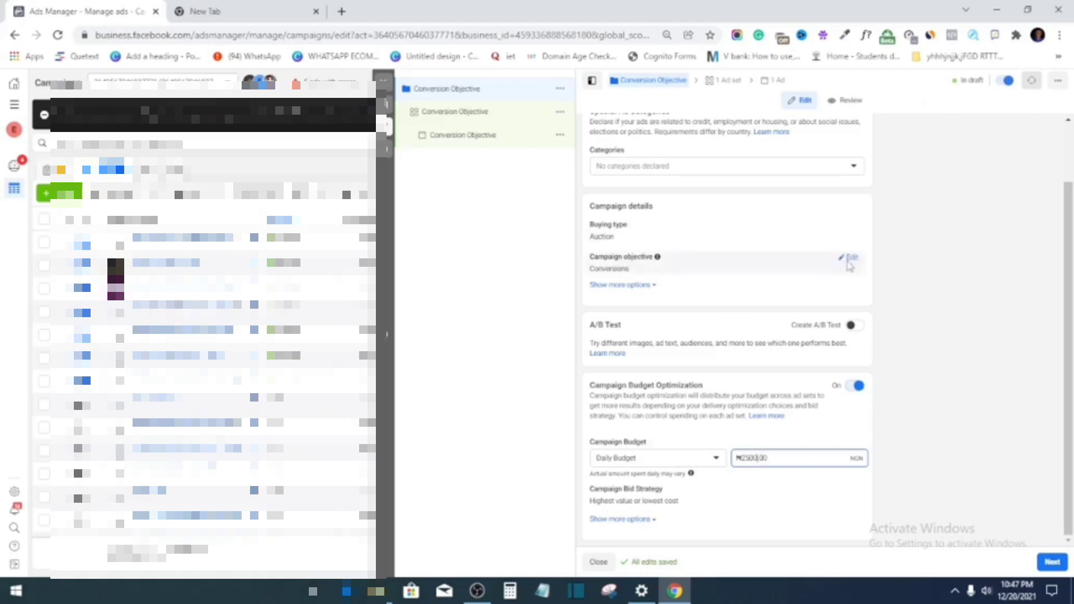
left_click(903, 246)
scroll(844, 342, "up", 1)
scroll(828, 334, "up", 1)
scroll(755, 385, "down", 2)
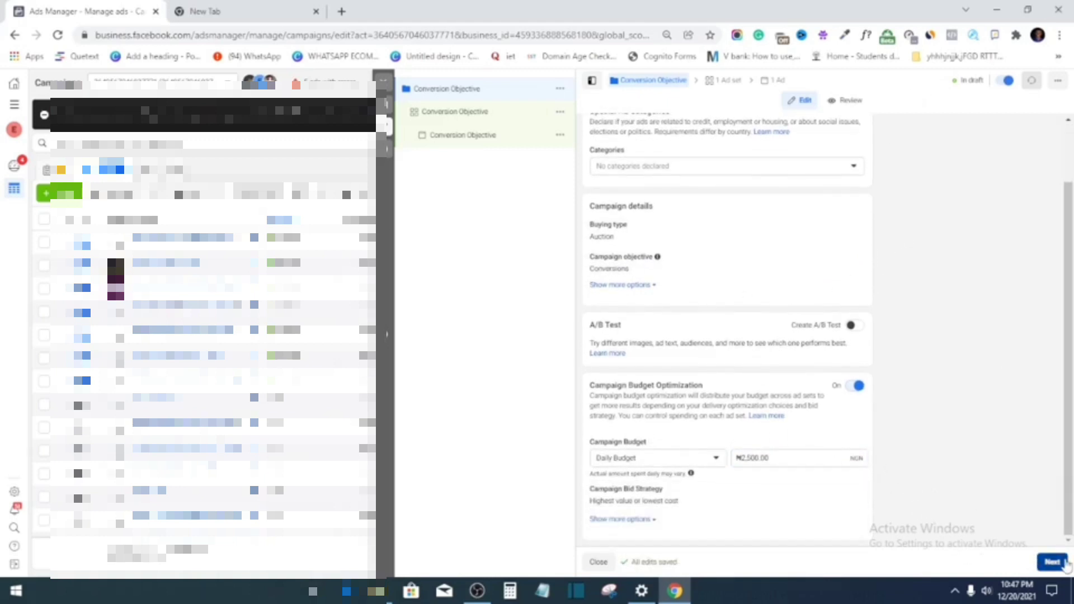
left_click(1048, 561)
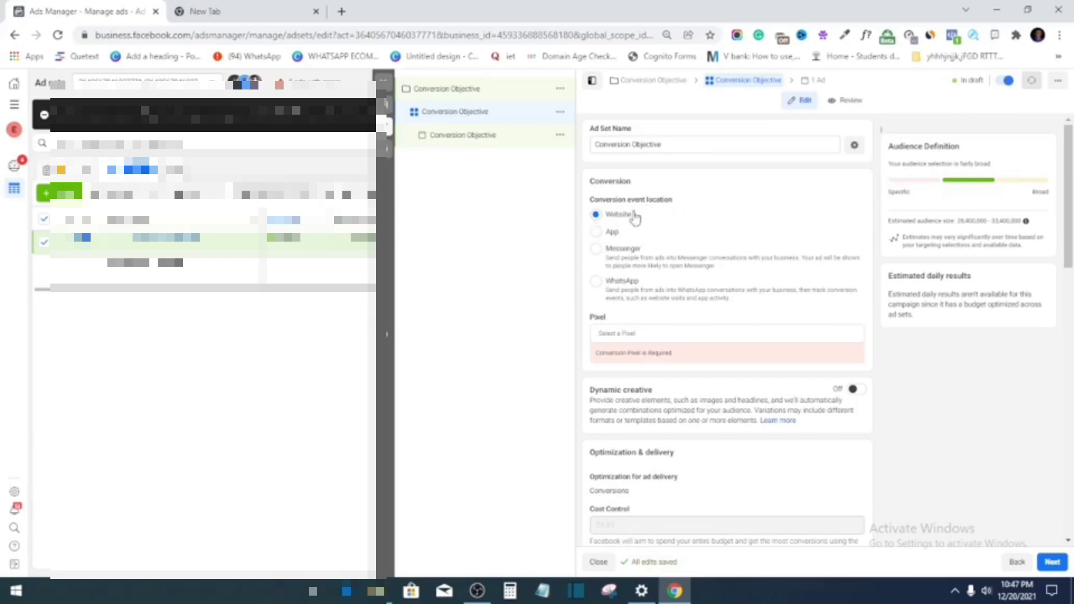
Step: Assign the example pixel to the ad set's website conversions and choose Purchase as the conversion event
left_click(635, 332)
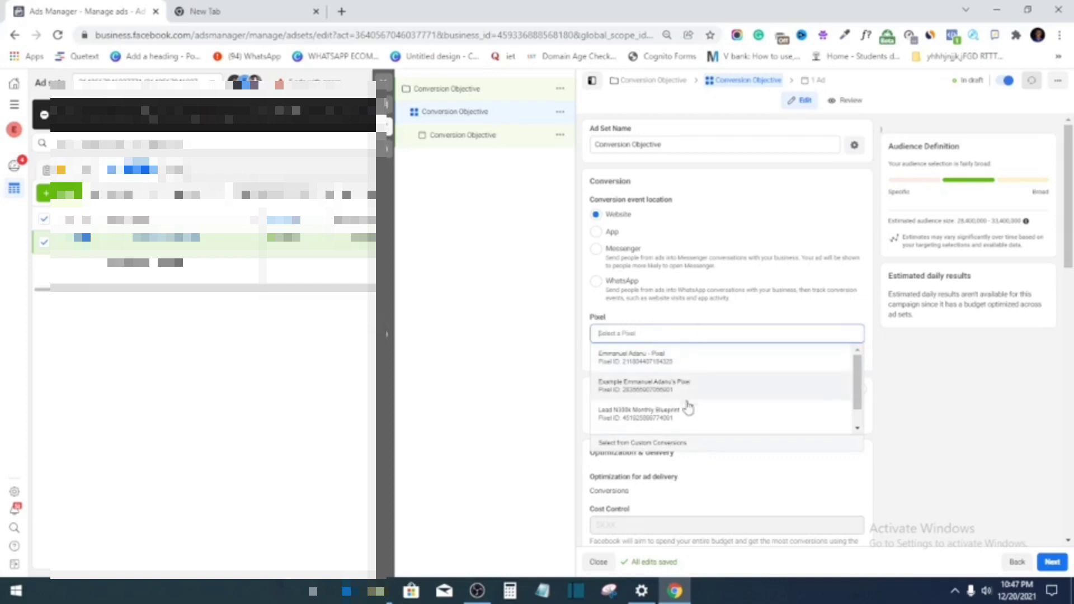
left_click(680, 385)
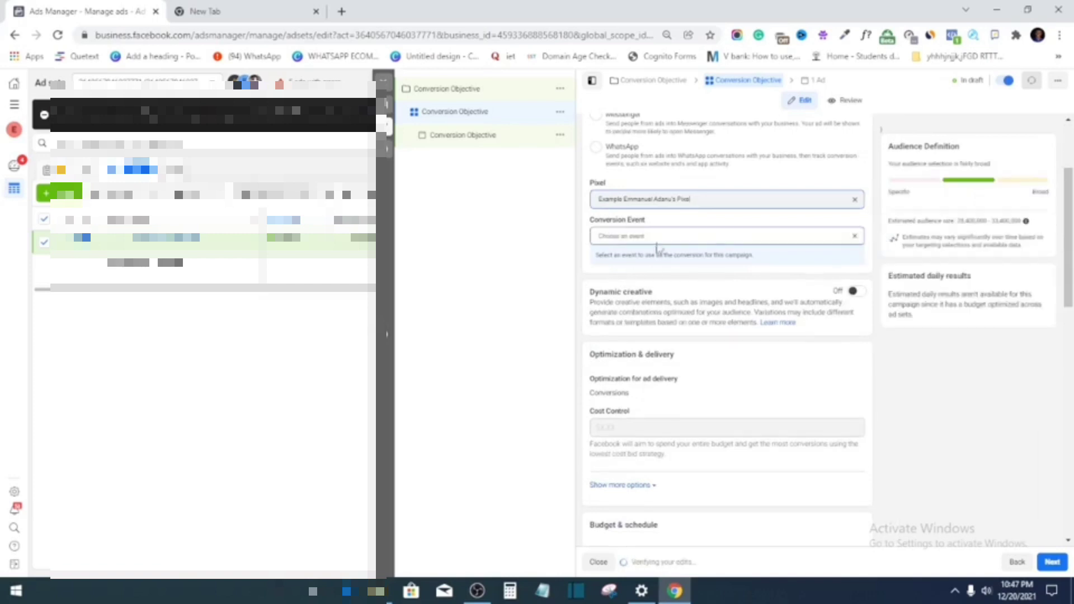
left_click(657, 237)
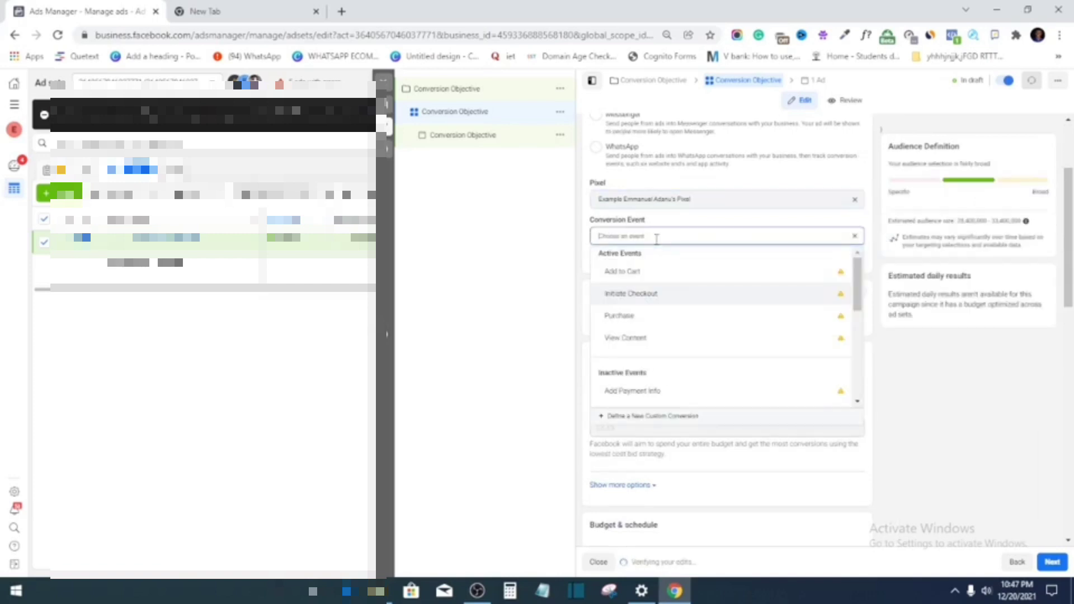
left_click(631, 317)
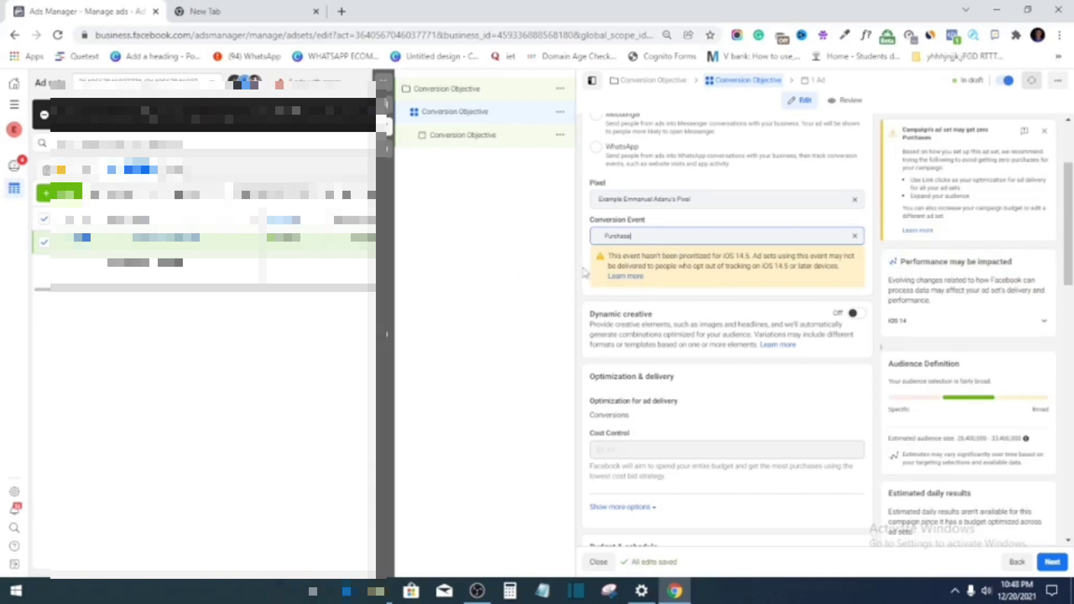
Step: Add the existing audience "Lookalike (NG, 1%) - my Instagram Page Engaged" to the ad set's custom audiences
scroll(697, 377, "down", 5)
scroll(697, 377, "down", 5)
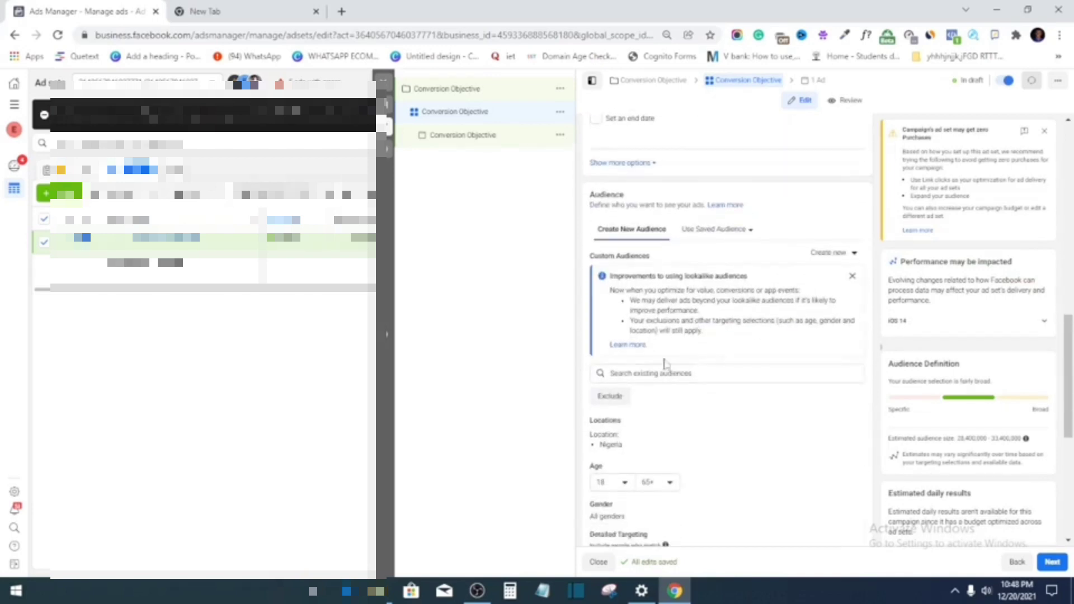
scroll(652, 358, "down", 4)
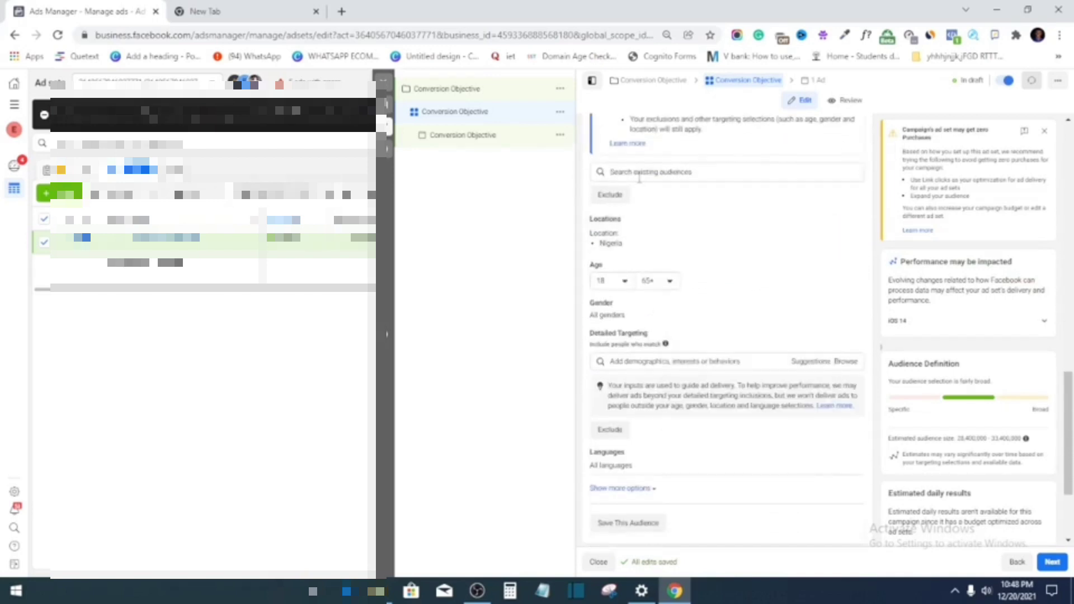
scroll(641, 182, "up", 2)
left_click(639, 239)
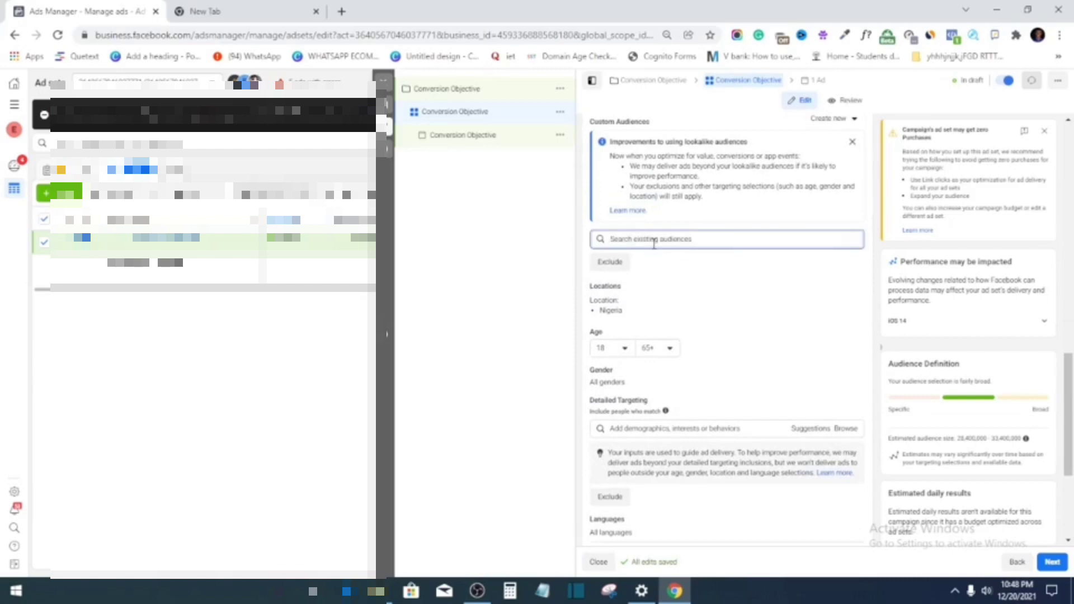
left_click(654, 242)
scroll(654, 241, "up", 1)
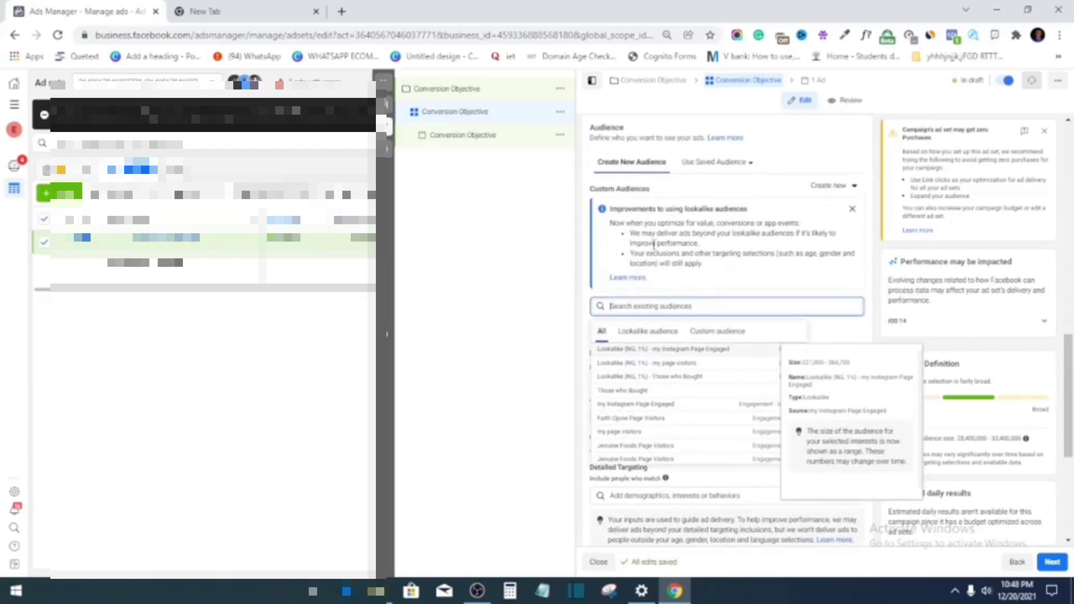
left_click(659, 351)
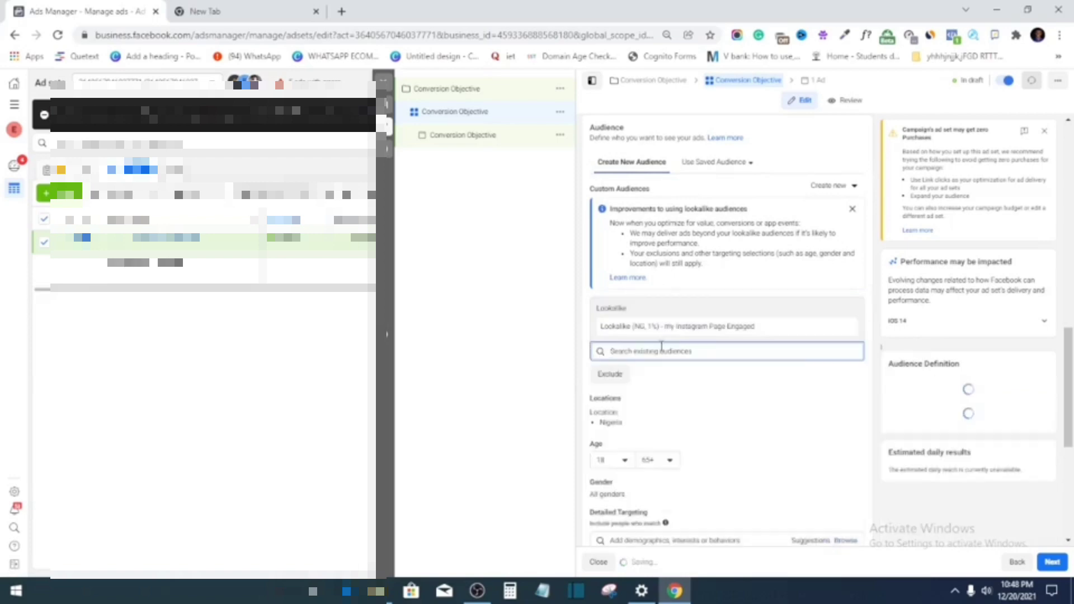
left_click(703, 384)
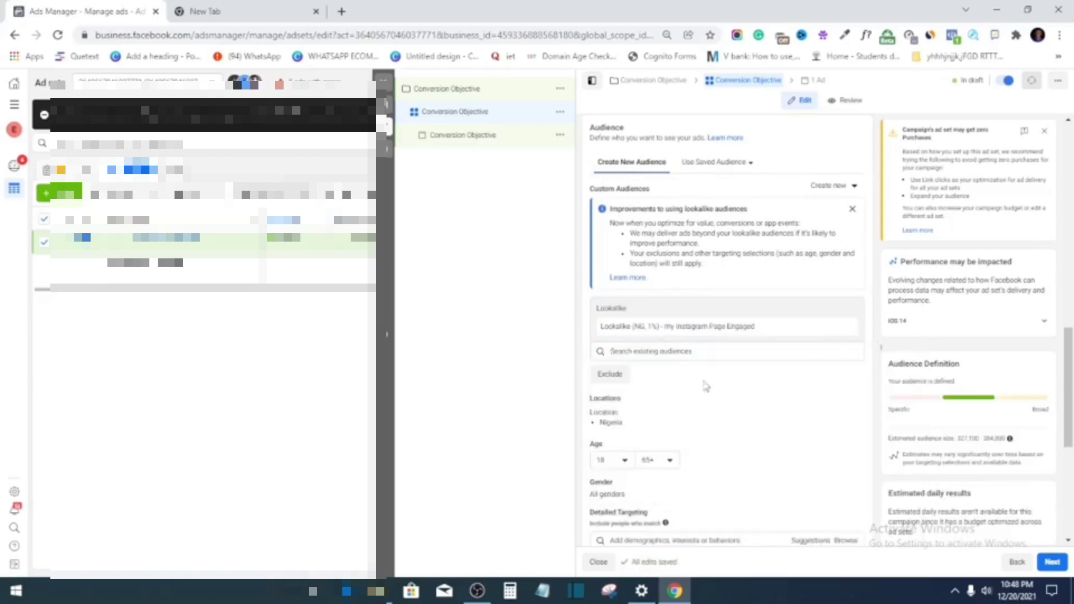
Step: Examine the suggested demographics, interests and behaviors for the ad set's detailed targeting
scroll(623, 305, "down", 3)
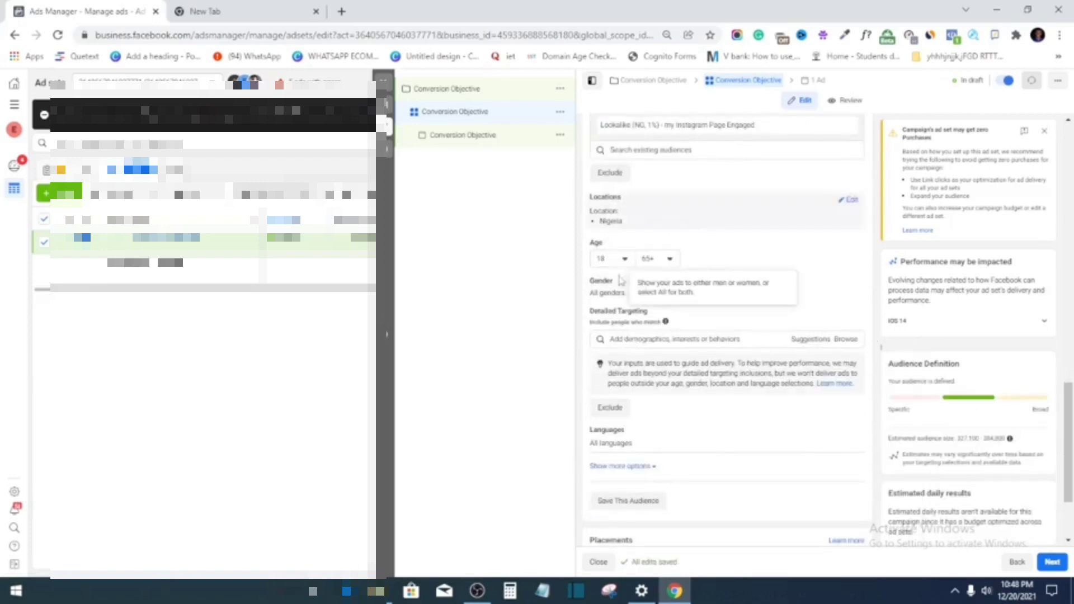
scroll(627, 235, "down", 2)
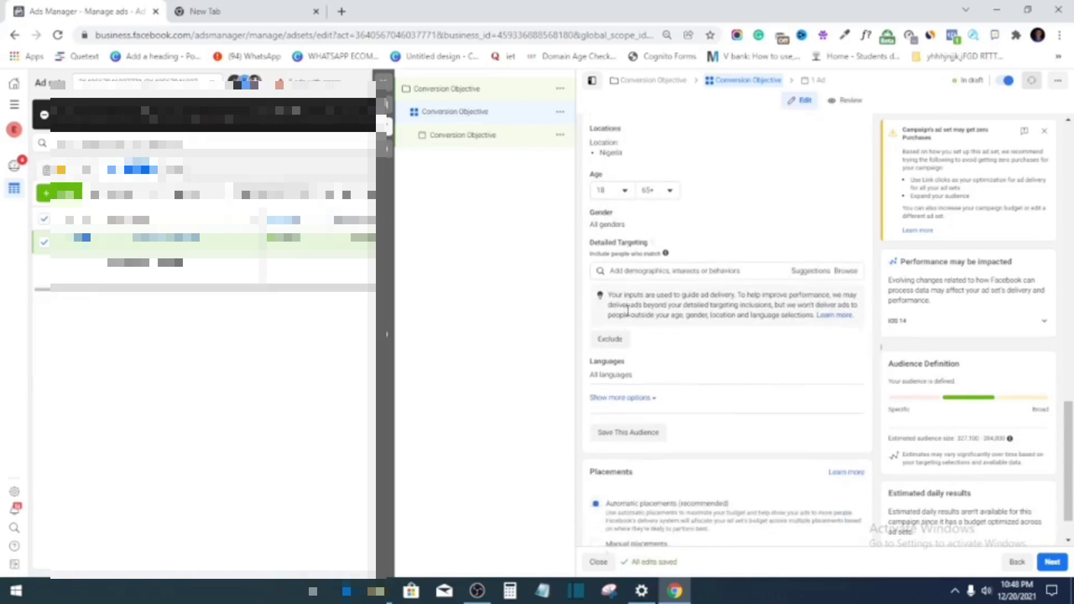
left_click(623, 221)
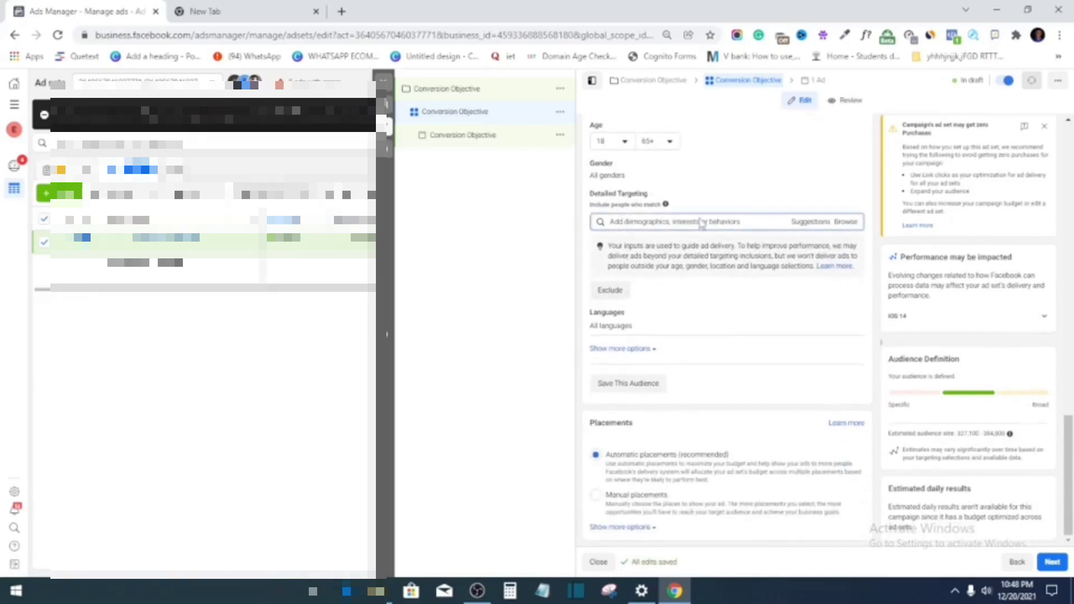
left_click(825, 223)
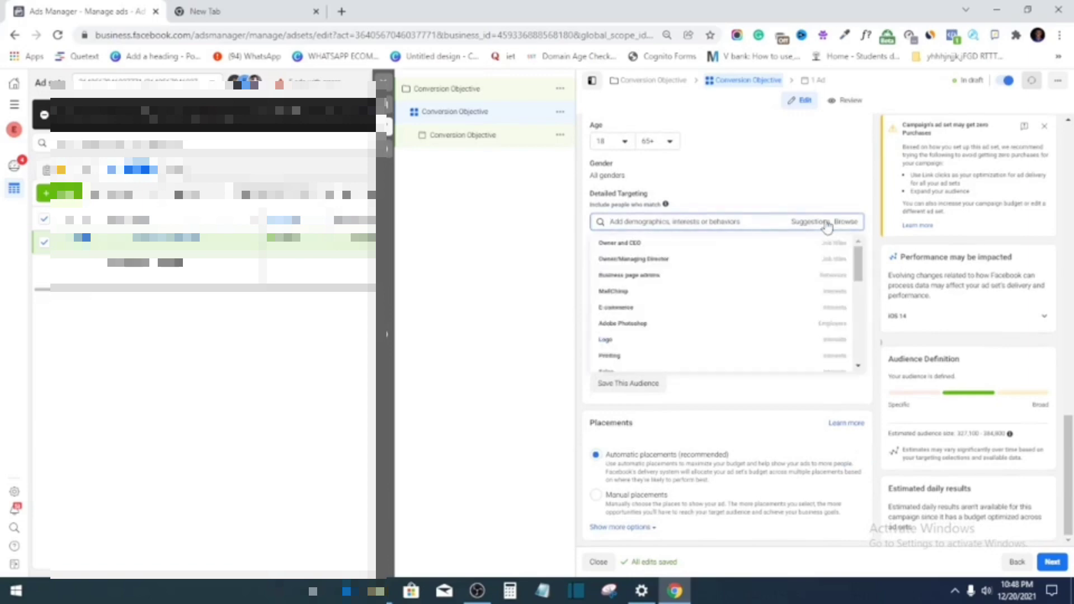
left_click(747, 224)
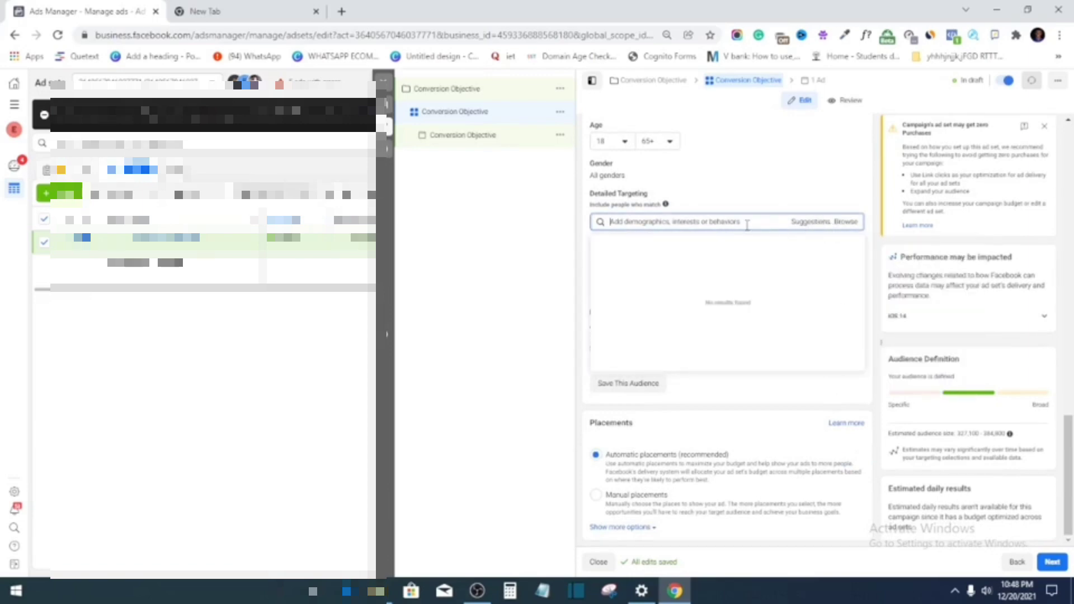
left_click(821, 189)
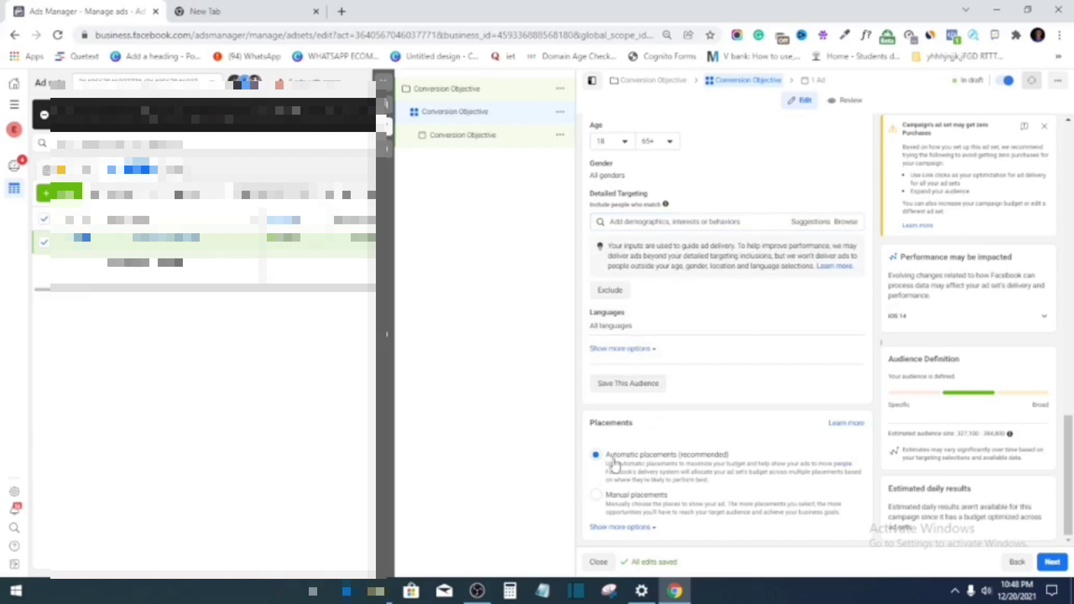
Step: Switch the ad set to manual placements and review the available platforms and placements
left_click(597, 496)
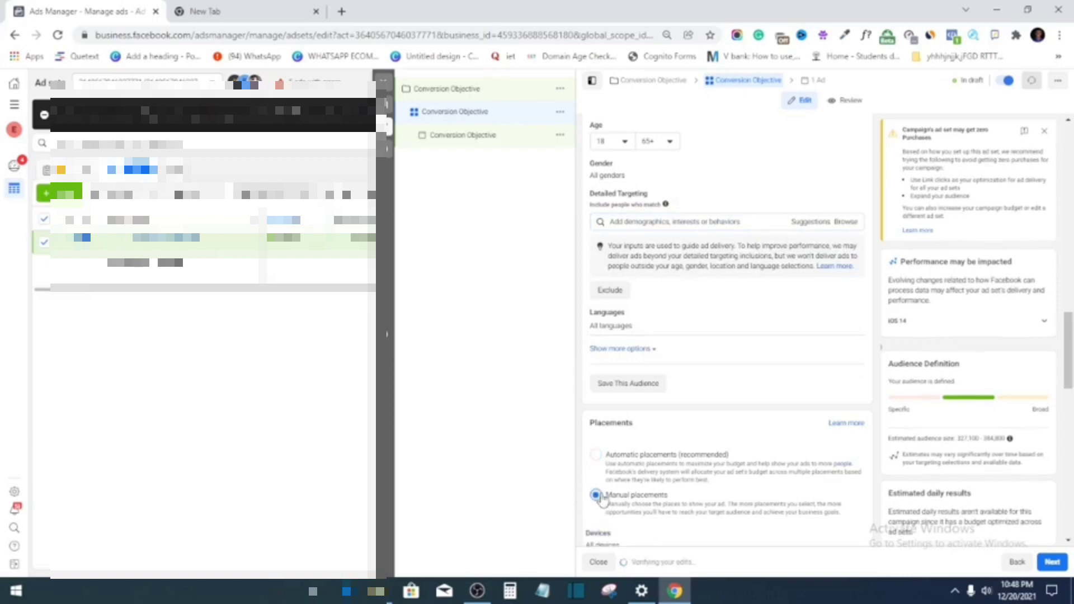
scroll(601, 499, "down", 8)
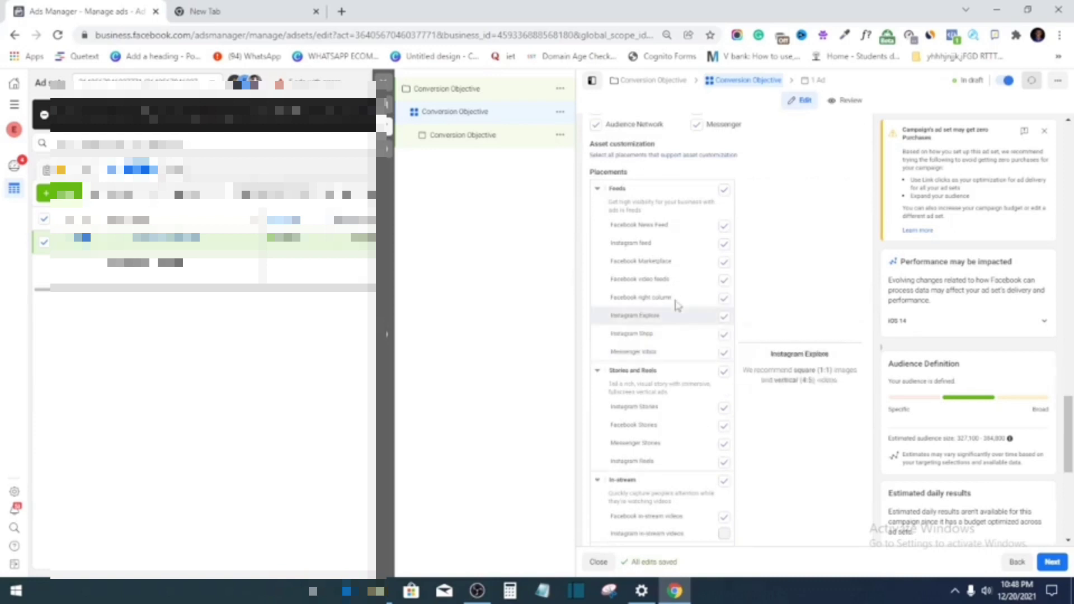
scroll(715, 391, "down", 6)
scroll(712, 475, "up", 6)
scroll(713, 475, "up", 5)
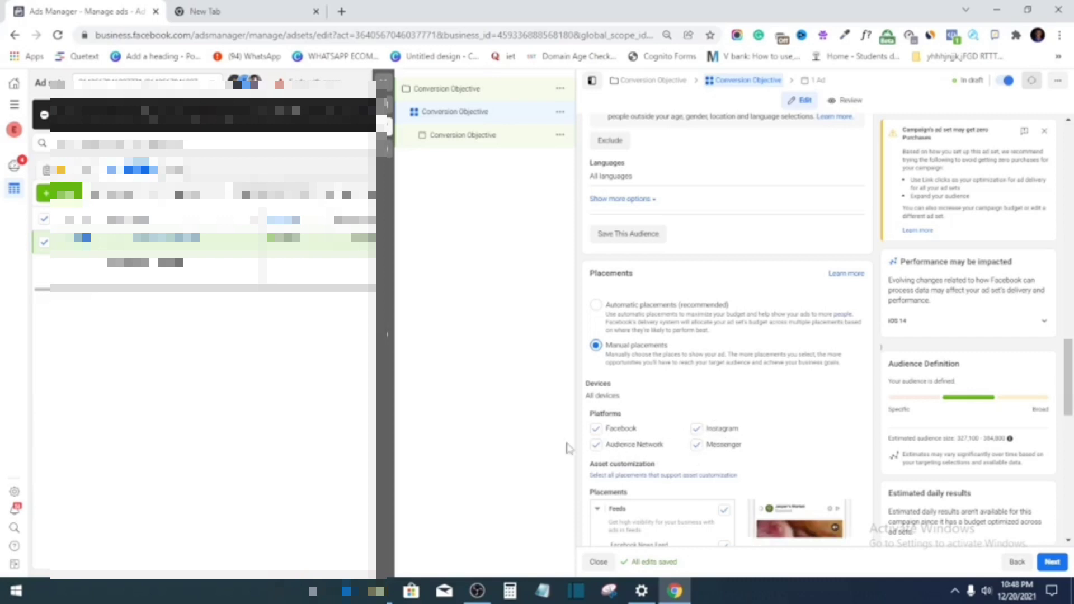
scroll(693, 445, "down", 1)
scroll(658, 385, "up", 1)
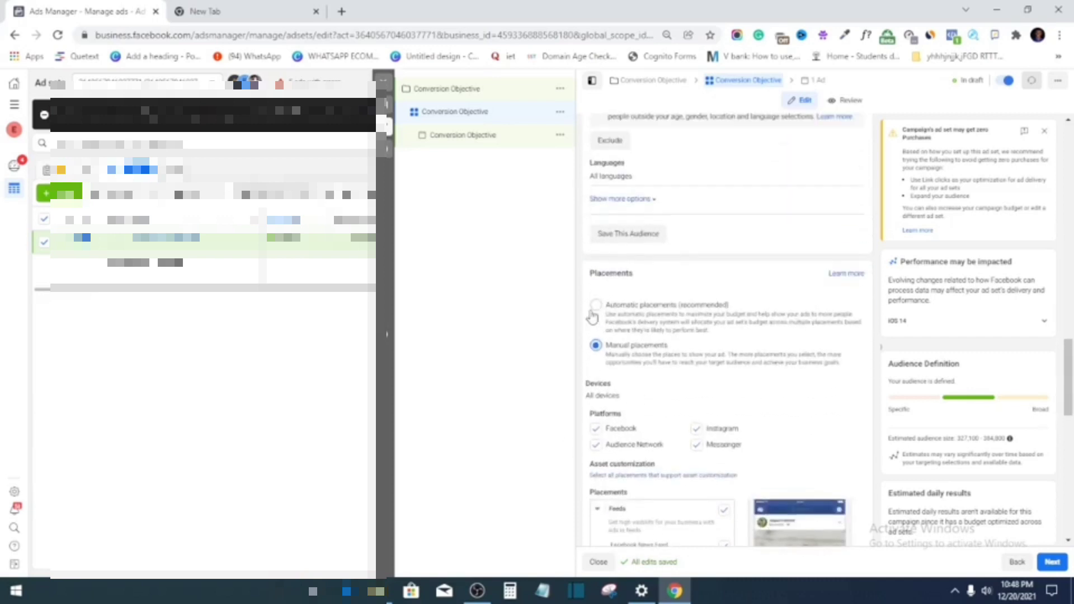
Step: Exclude Audience Network and Messenger from the ad set's placement platforms
scroll(593, 317, "down", 2)
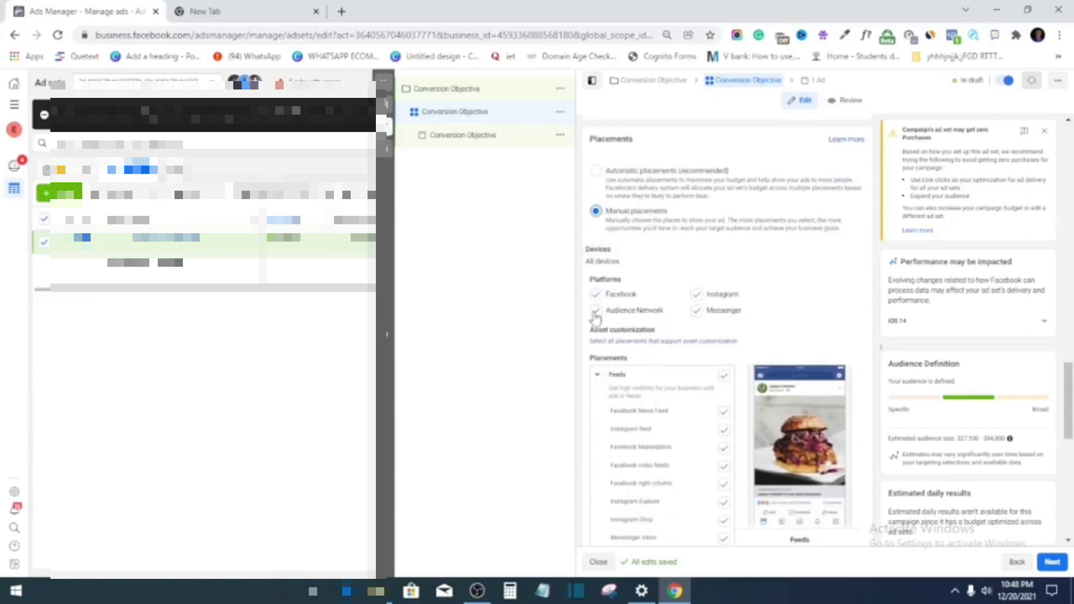
left_click(596, 311)
left_click(698, 311)
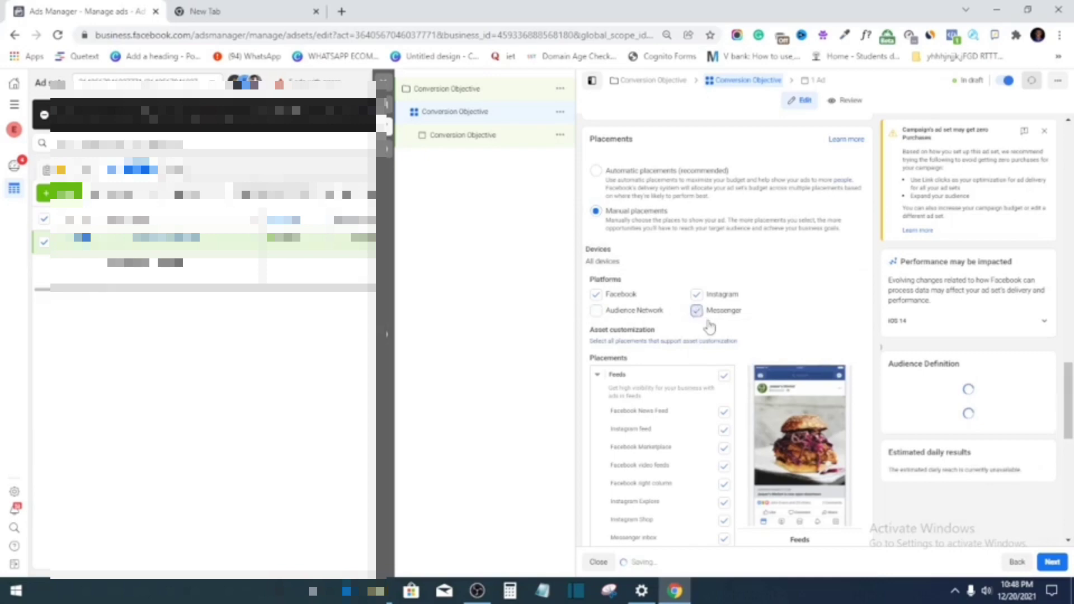
Step: Deselect all Stories and Reels placements and all In-stream placements
scroll(713, 330, "down", 6)
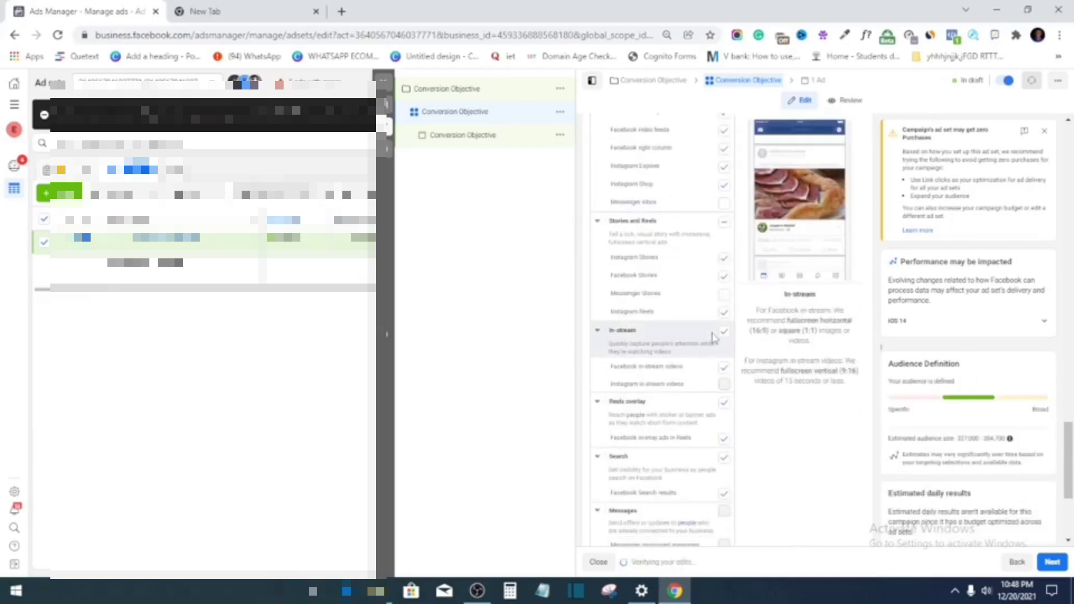
scroll(711, 363, "up", 2)
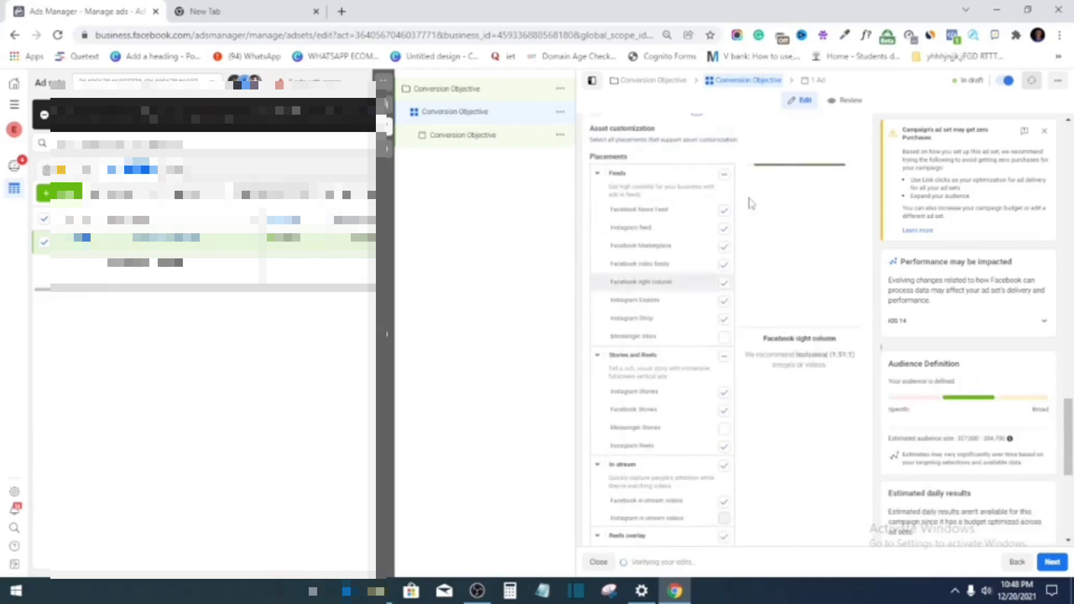
left_click(724, 356)
scroll(738, 393, "down", 1)
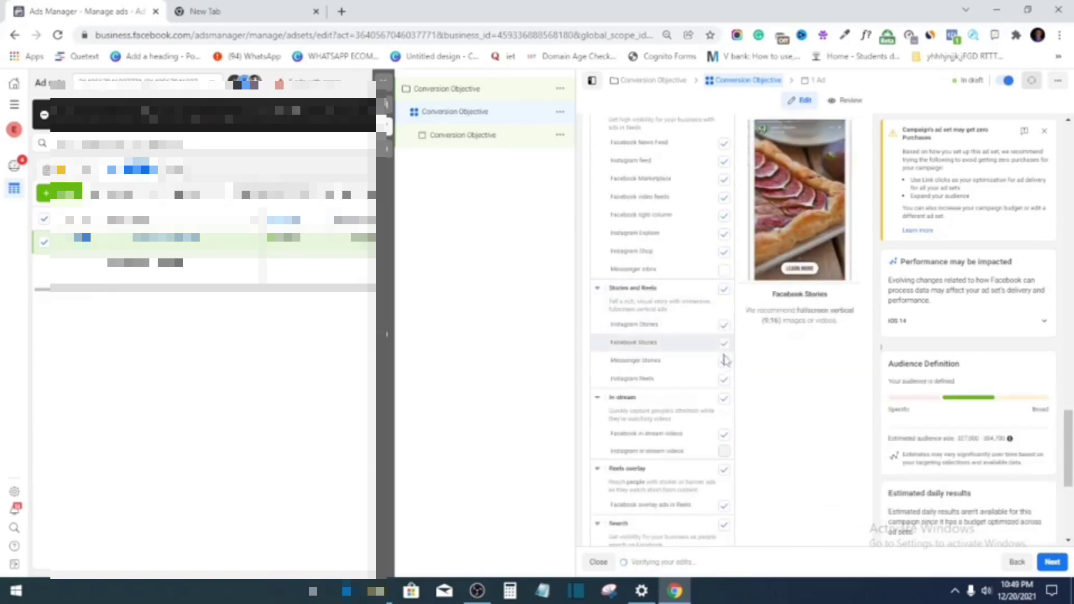
scroll(724, 379, "down", 1)
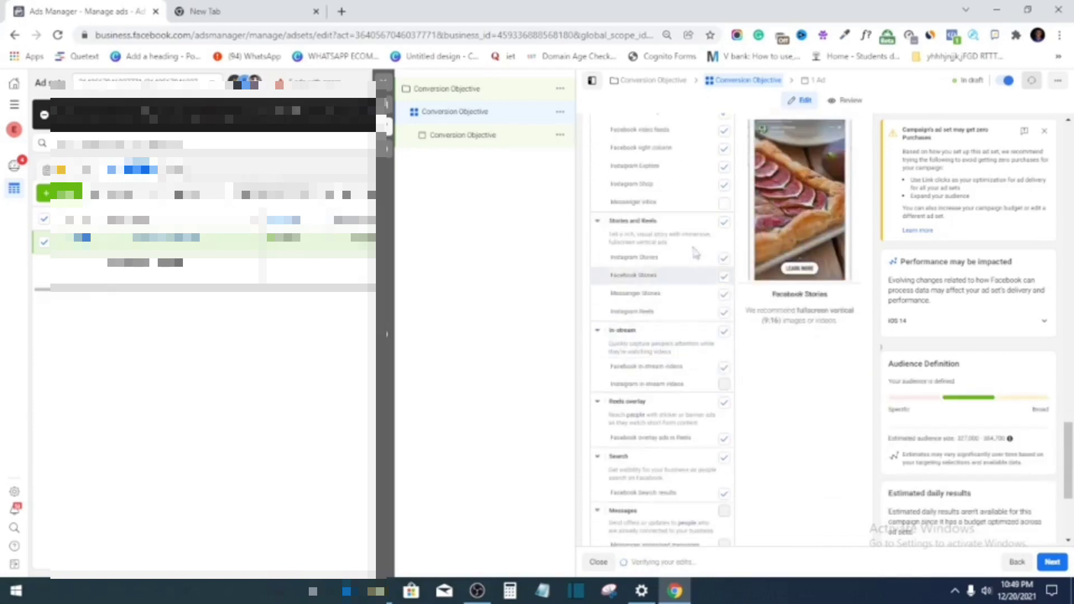
left_click(723, 223)
scroll(722, 336, "down", 1)
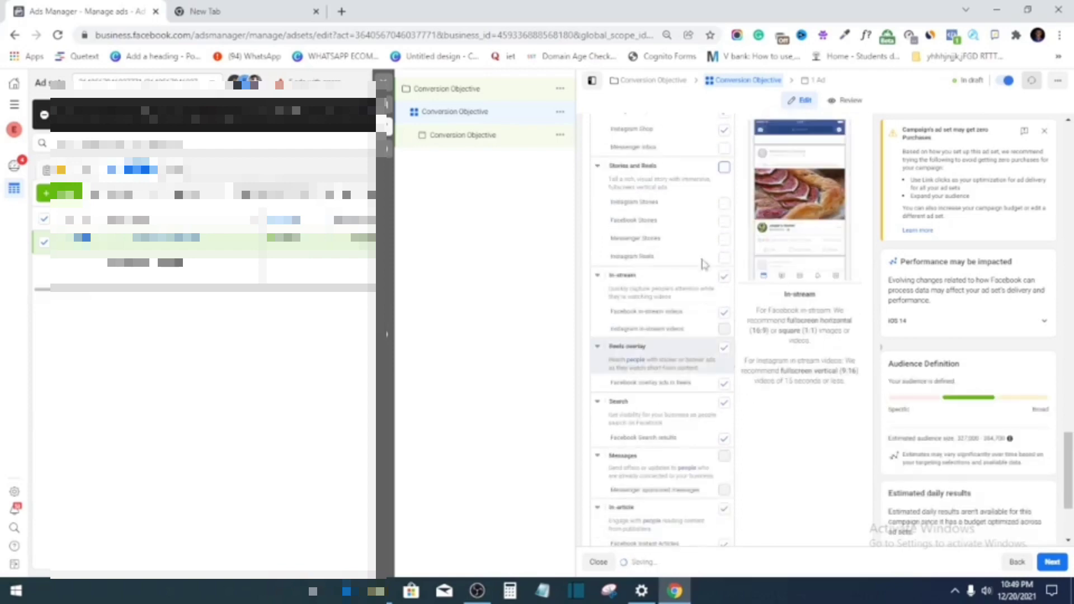
left_click(727, 269)
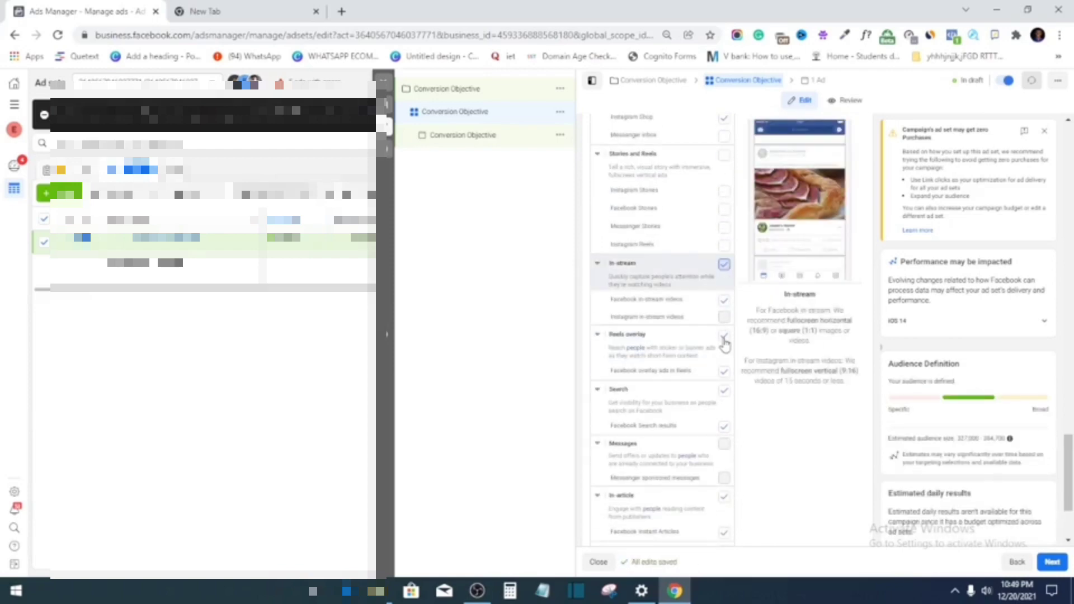
Step: Deselect the Reels overlay, Search and In-article placements
scroll(709, 417, "down", 2)
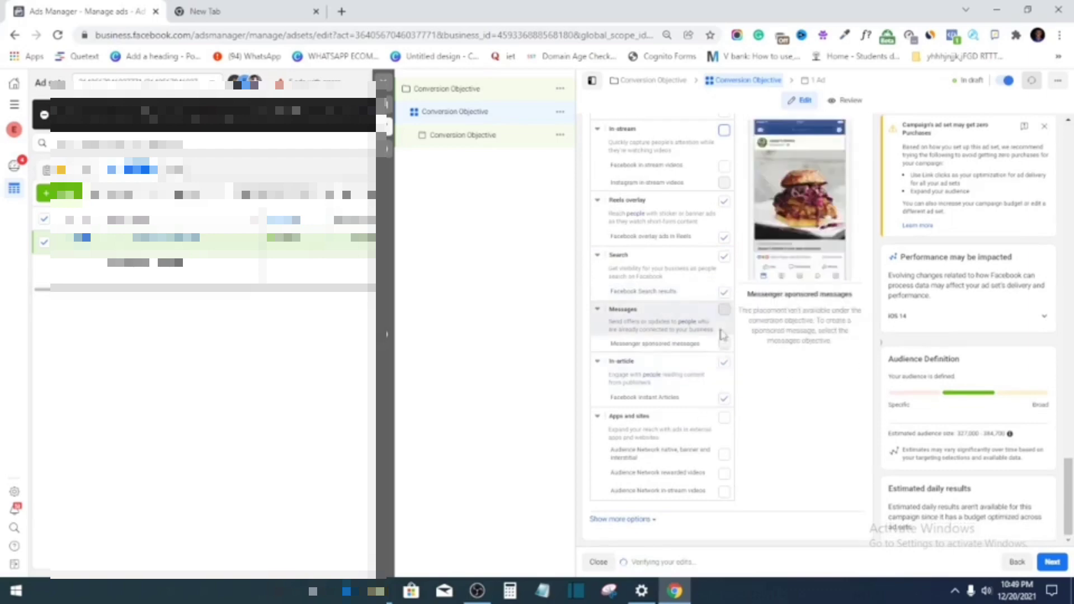
left_click(725, 202)
left_click(728, 263)
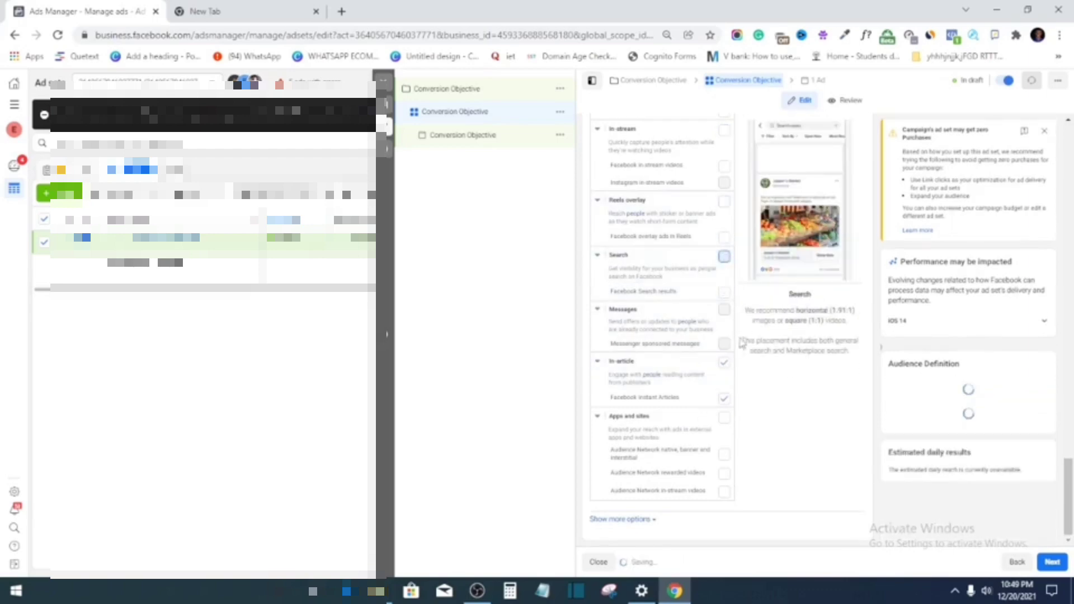
left_click(727, 365)
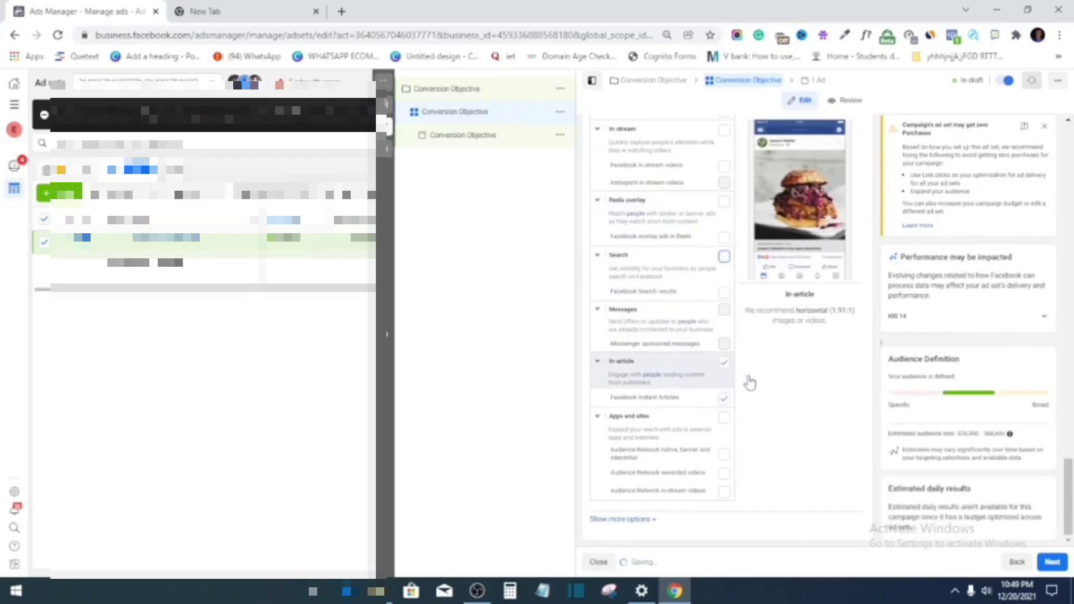
Step: Examine the ad set's remaining platform and placement selections
scroll(727, 503, "up", 6)
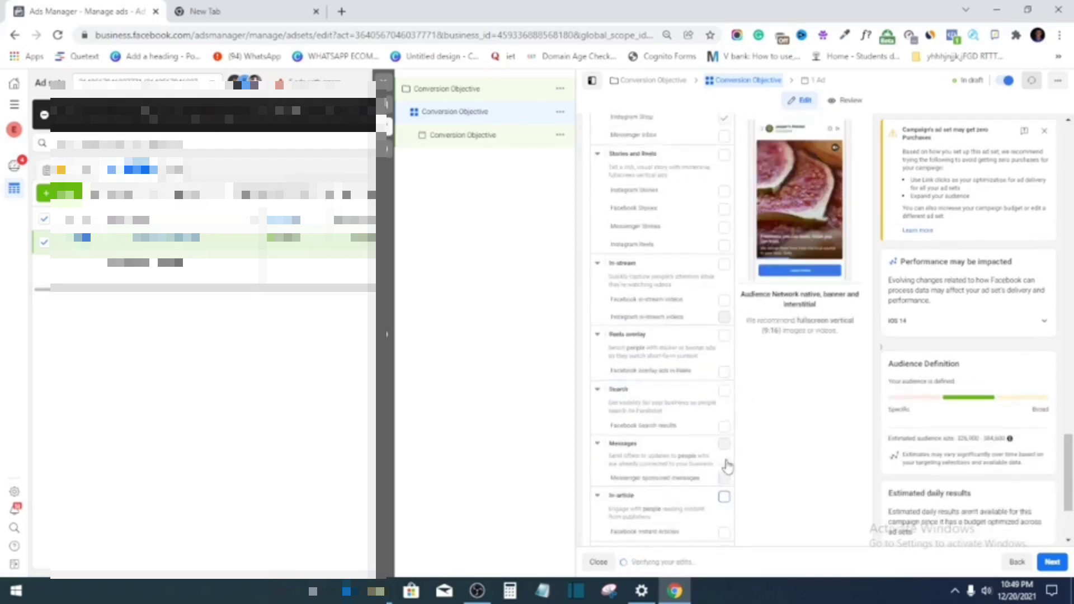
scroll(727, 466, "up", 3)
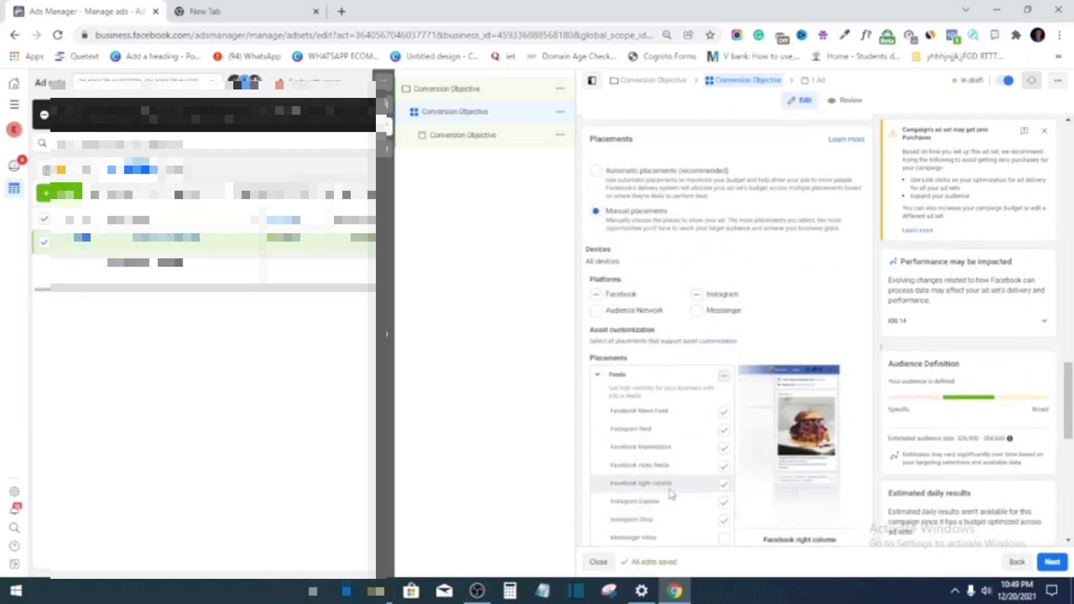
scroll(672, 448, "down", 3)
scroll(671, 333, "down", 5)
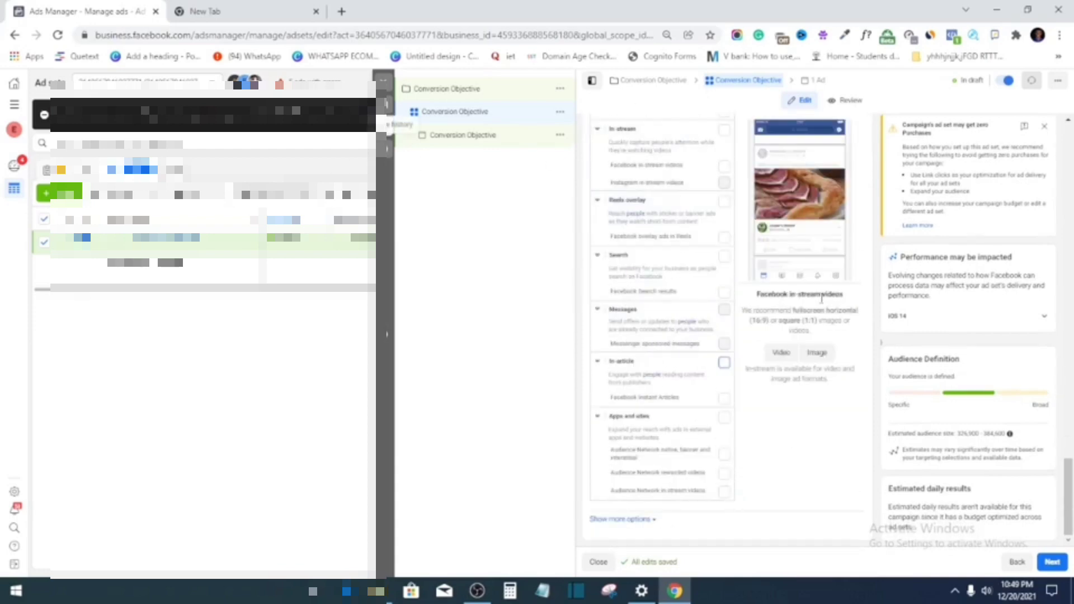
scroll(703, 336, "up", 6)
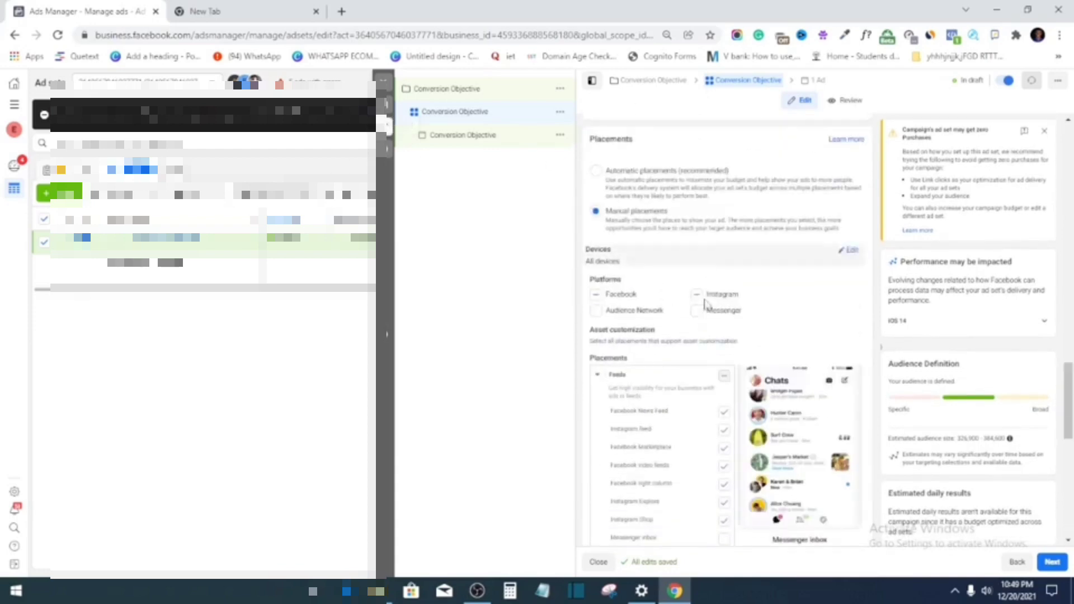
scroll(698, 416, "down", 5)
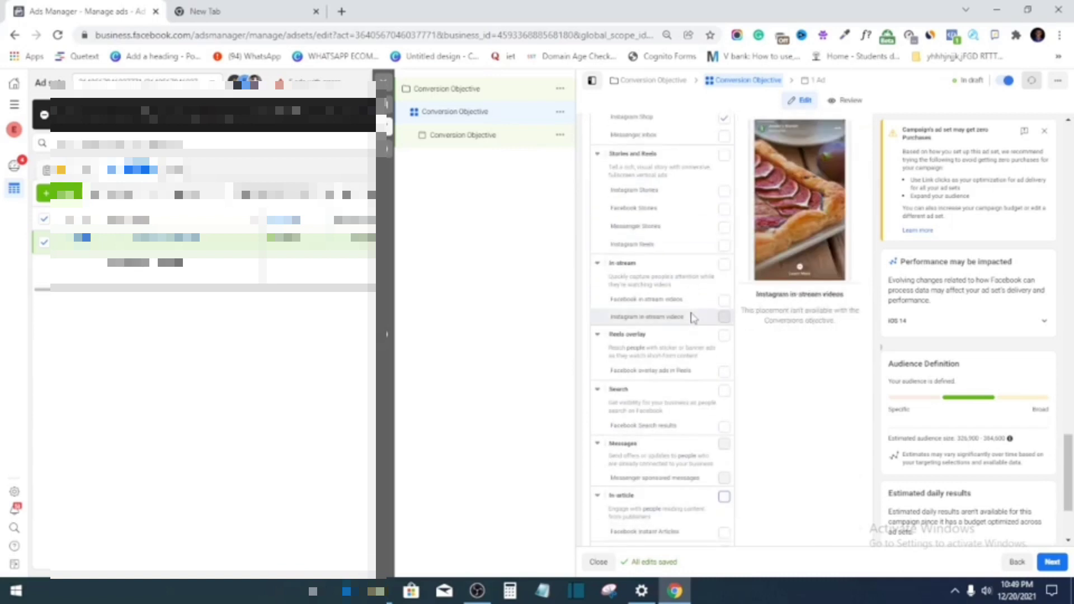
scroll(693, 317, "up", 8)
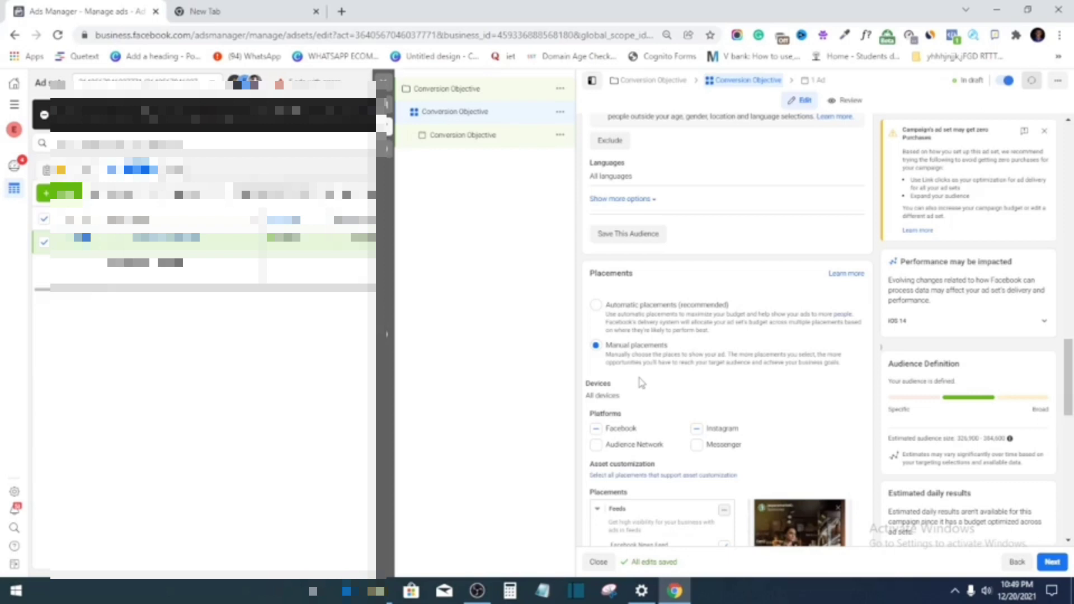
scroll(642, 383, "down", 10)
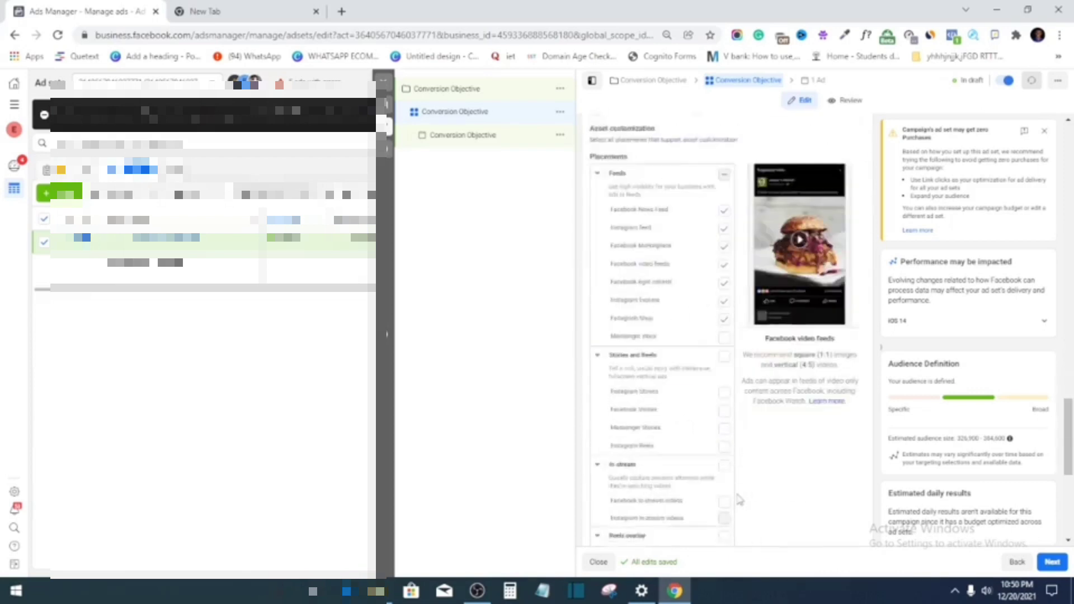
Step: Proceed to the ad settings and choose the advertiser's own-name page from the Personal group as the Facebook Page
left_click(1066, 564)
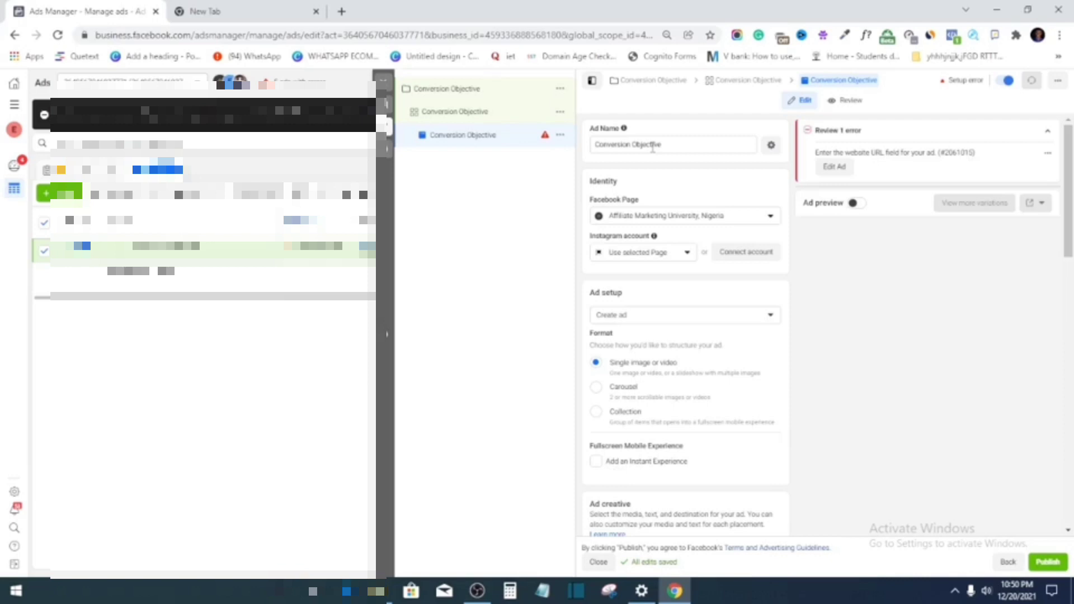
left_click(646, 218)
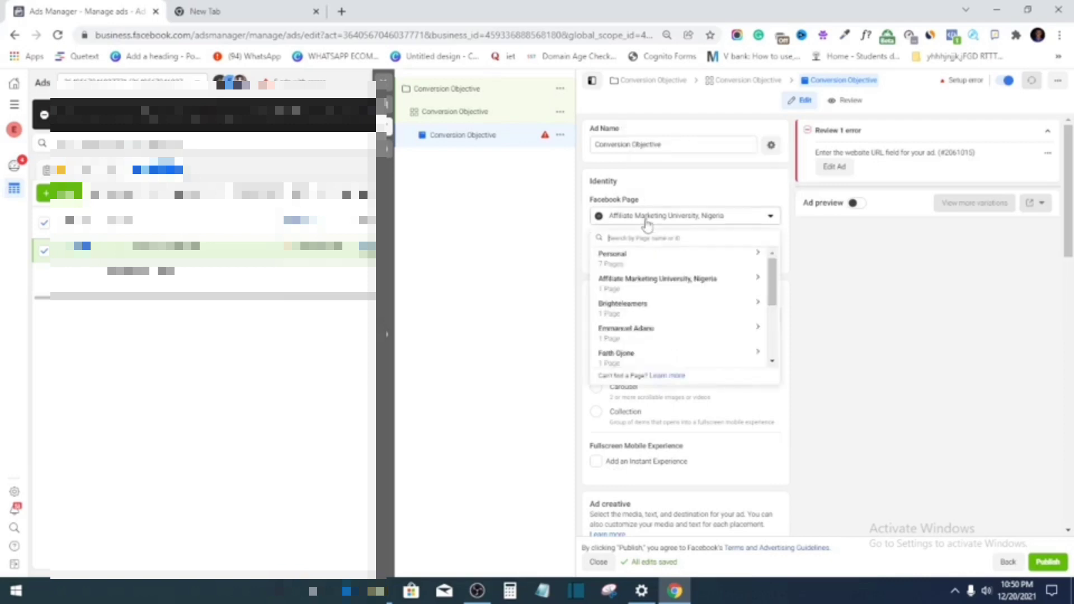
left_click(652, 262)
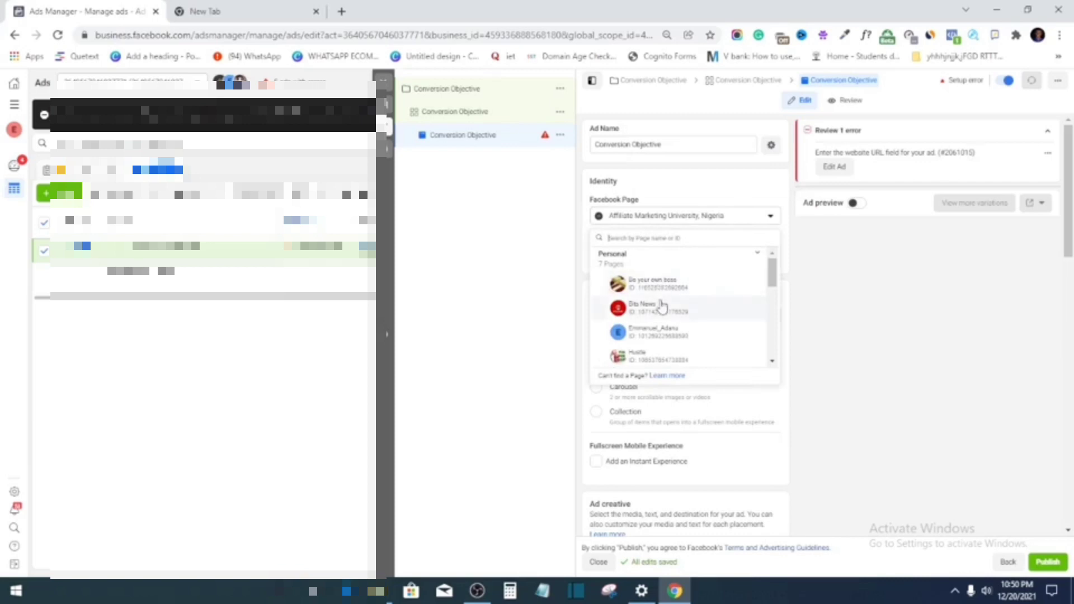
left_click(663, 332)
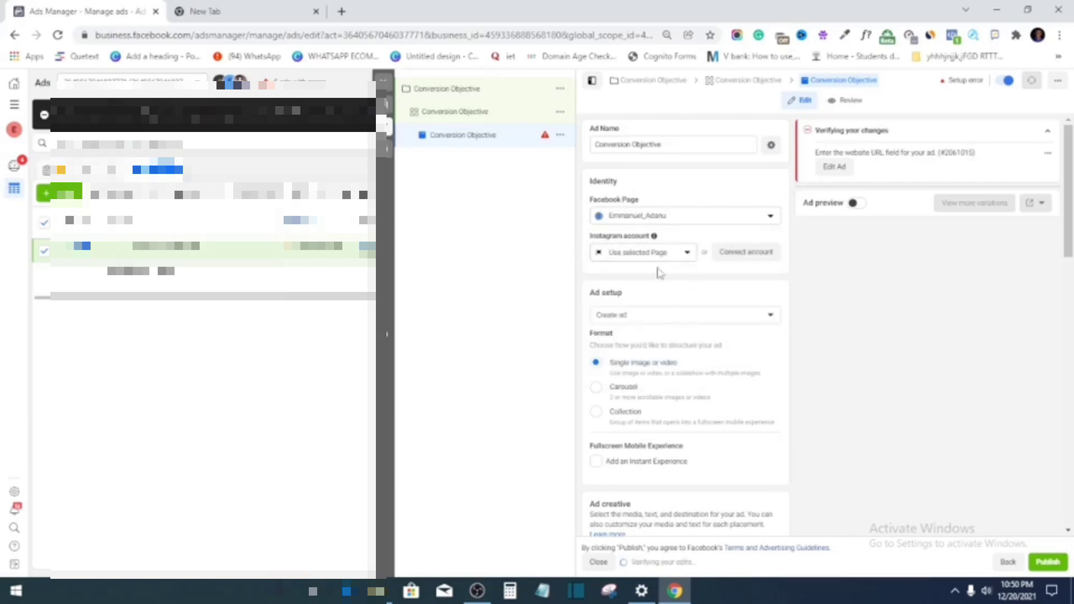
Step: Review the ad format options and choose Create ad as the ad setup
scroll(632, 319, "down", 4)
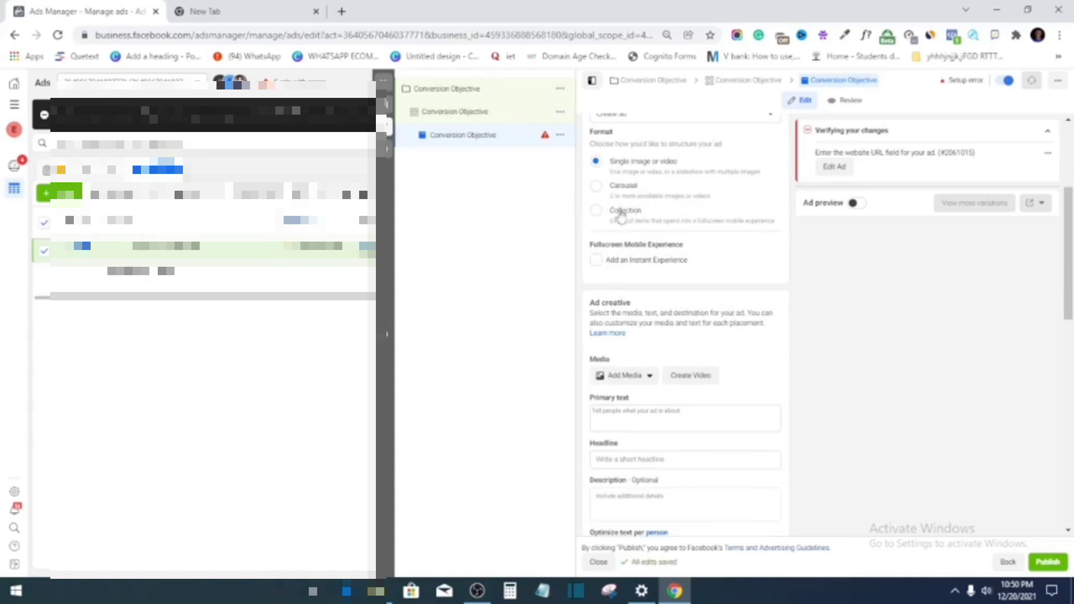
scroll(639, 273, "up", 1)
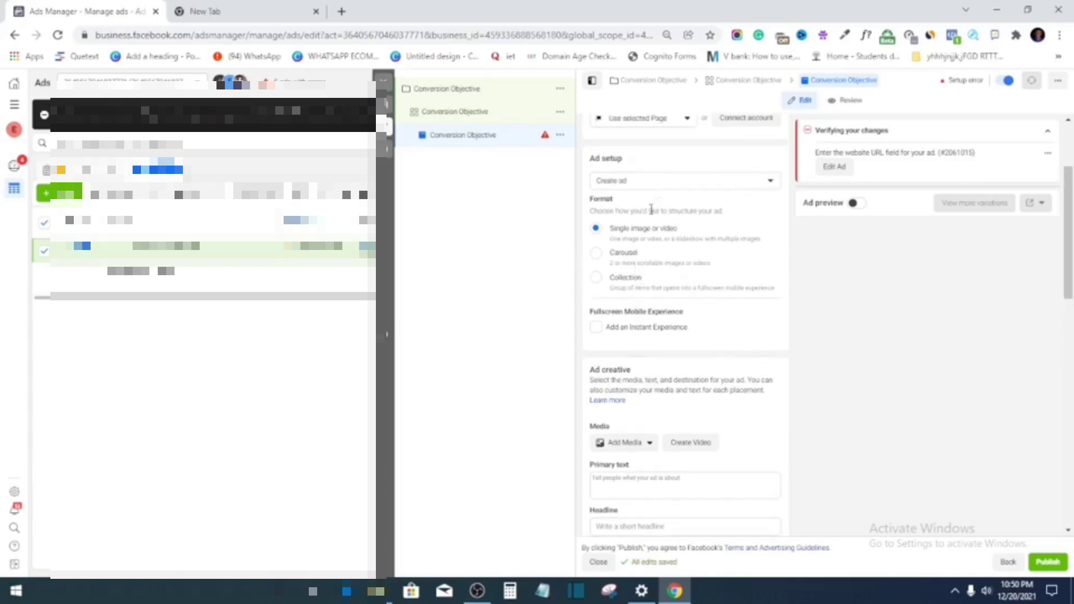
left_click(633, 180)
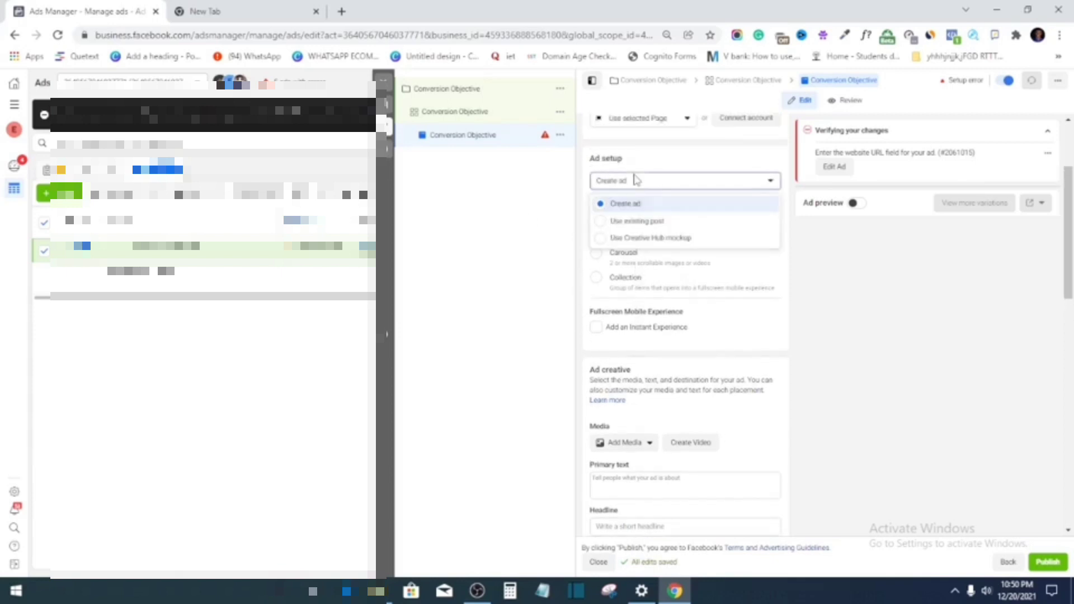
left_click(632, 204)
Step: Add the Mobile Videography course flyer from the account images as the ad's media, keeping the original crops and default media enhancements
scroll(635, 299, "down", 3)
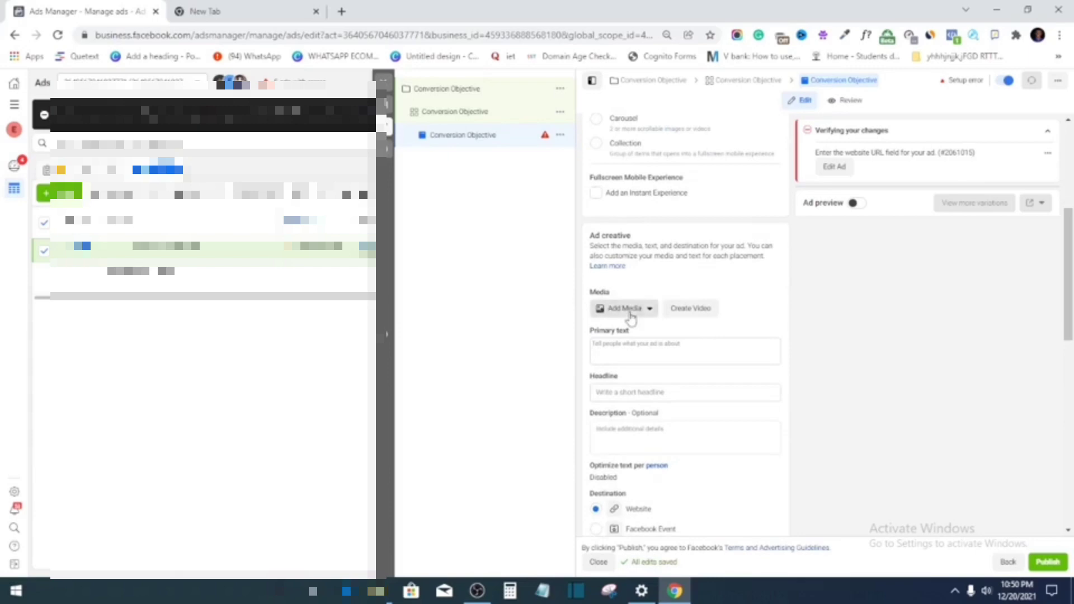
left_click(624, 308)
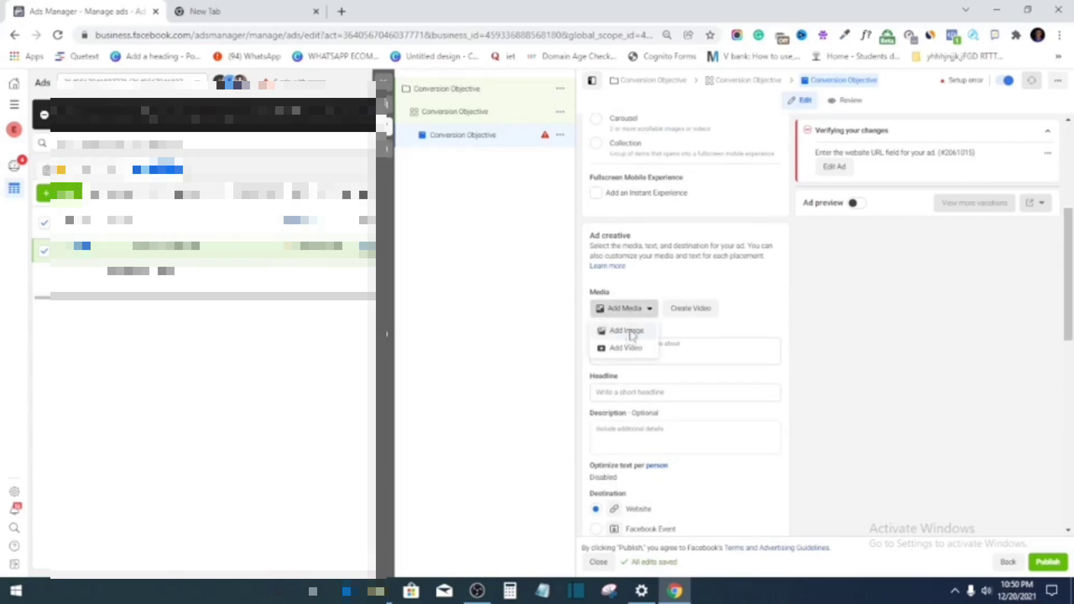
left_click(631, 333)
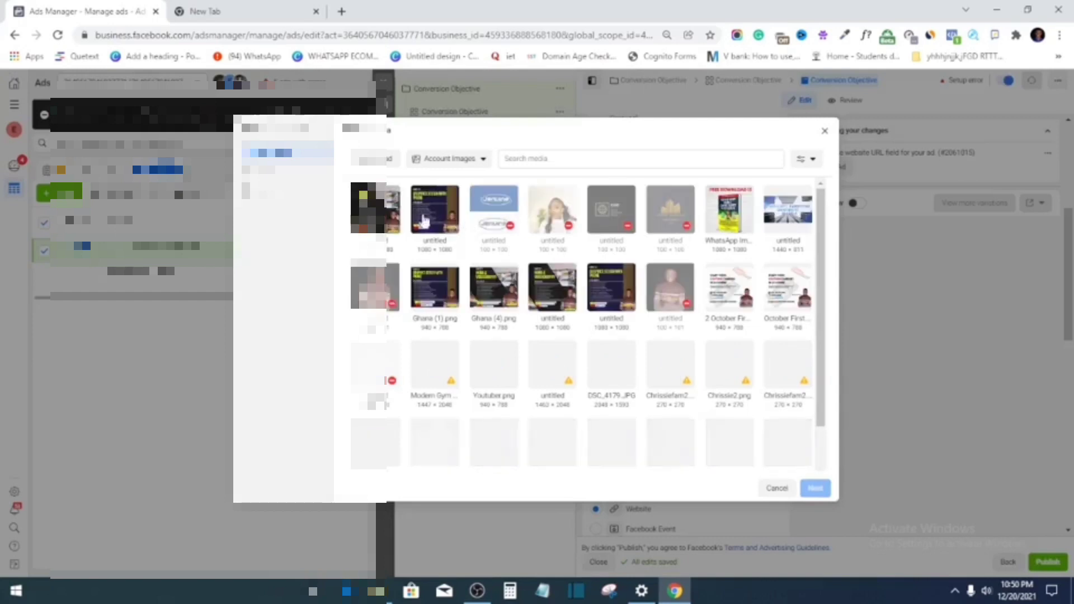
left_click(388, 214)
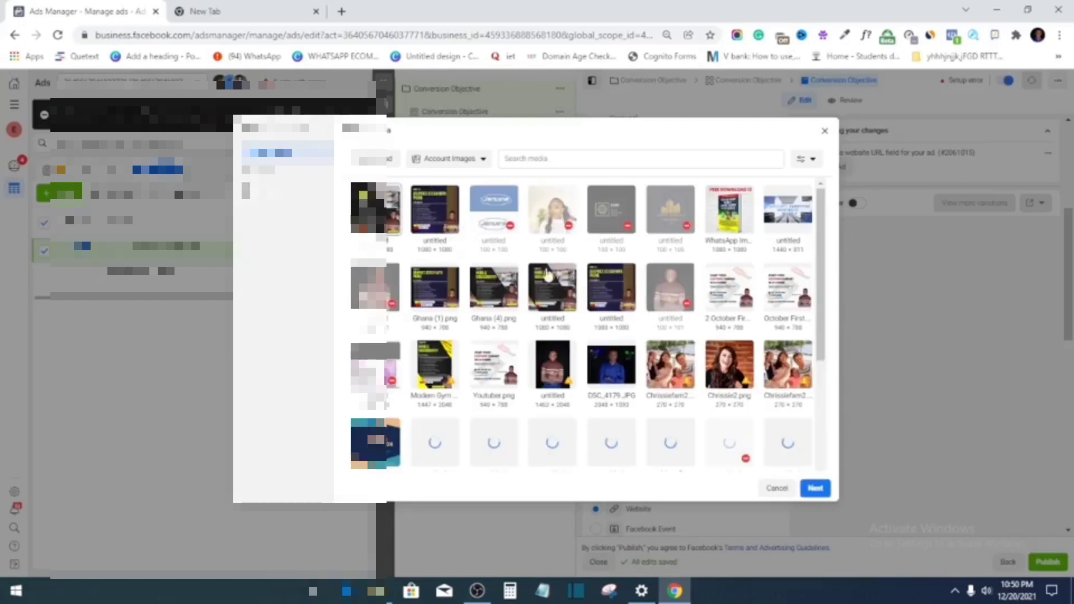
left_click(815, 492)
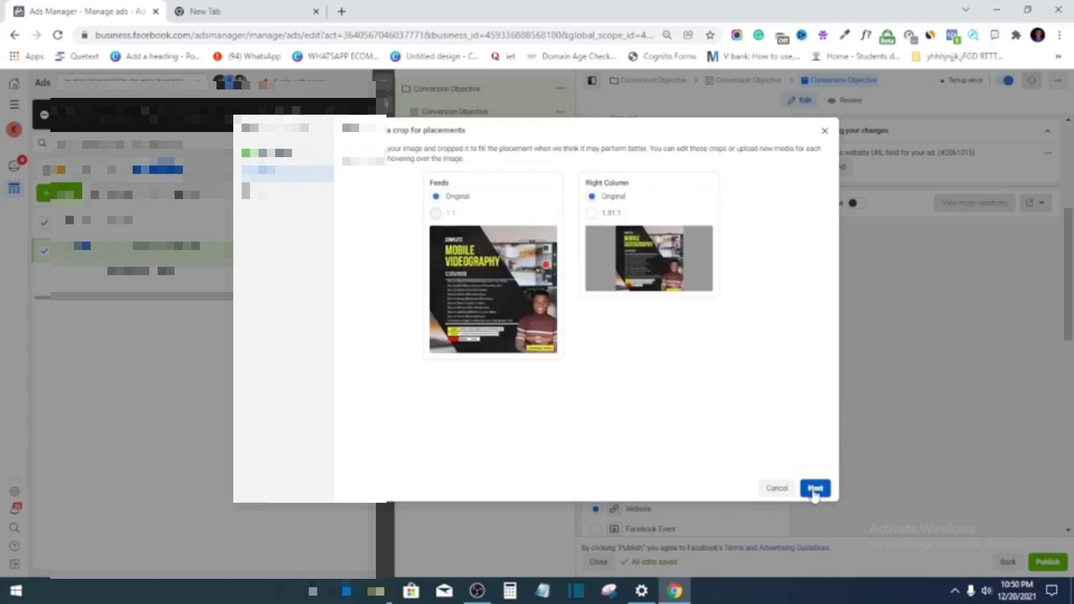
left_click(815, 489)
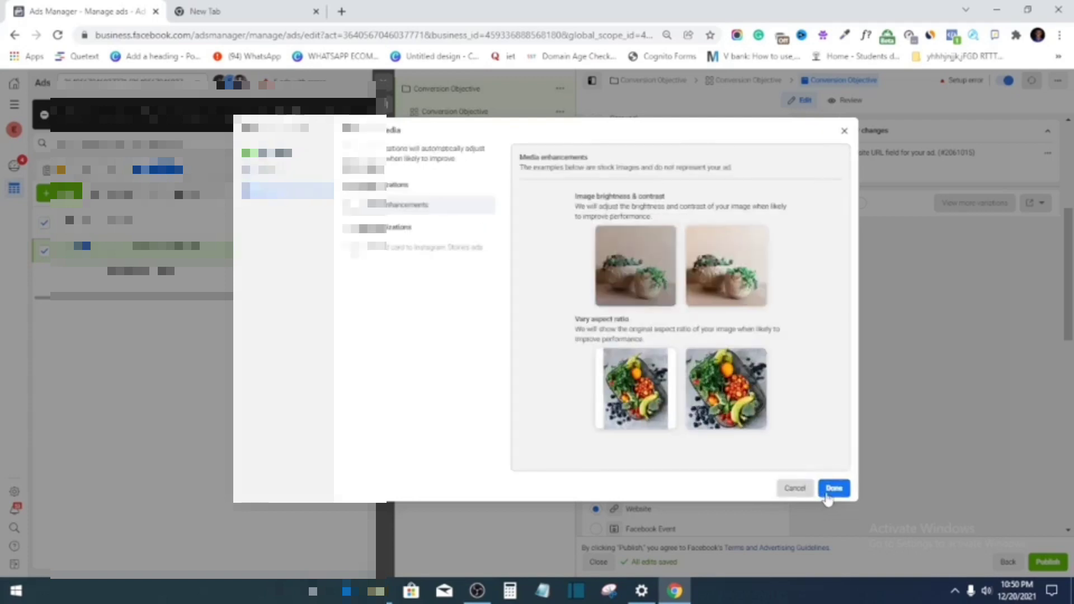
left_click(834, 488)
Step: Fill the primary text with the suggested copy from a previous ad beginning "Here is a breakdown of what you will get"
scroll(644, 347, "down", 5)
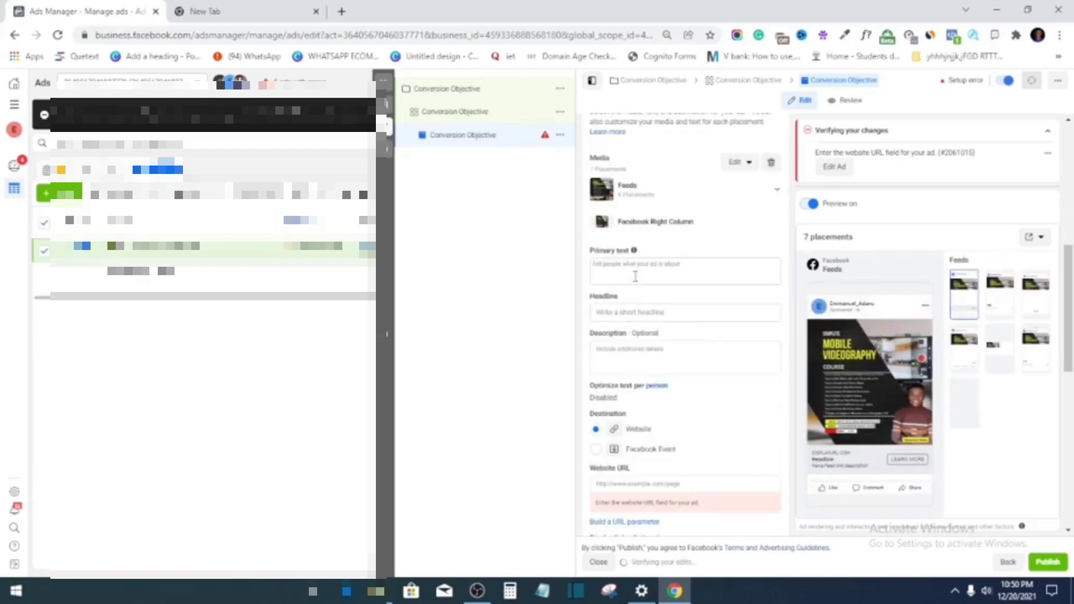
left_click(635, 277)
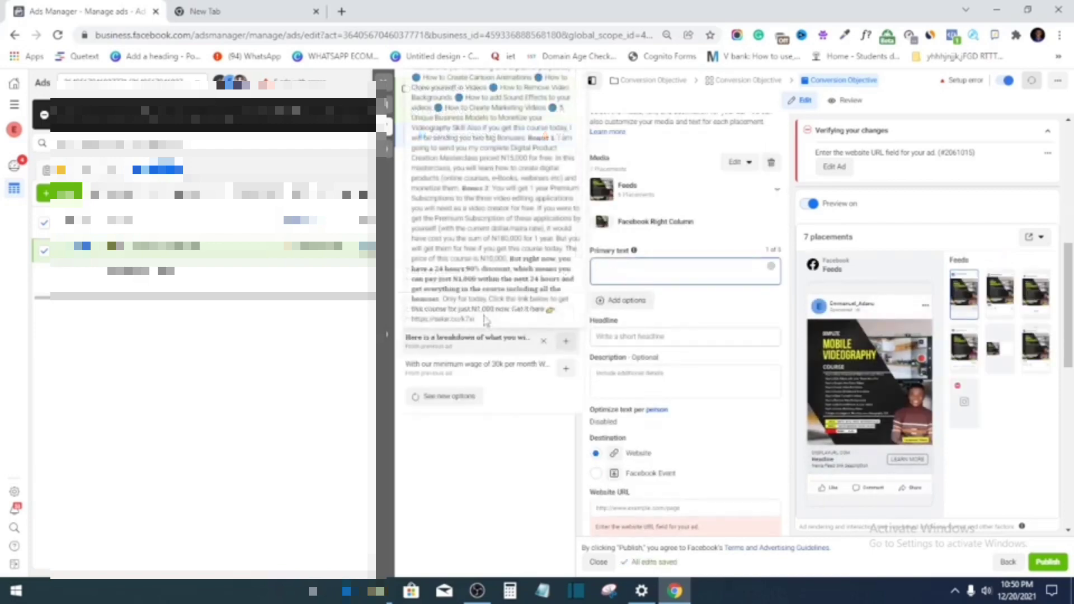
left_click(566, 342)
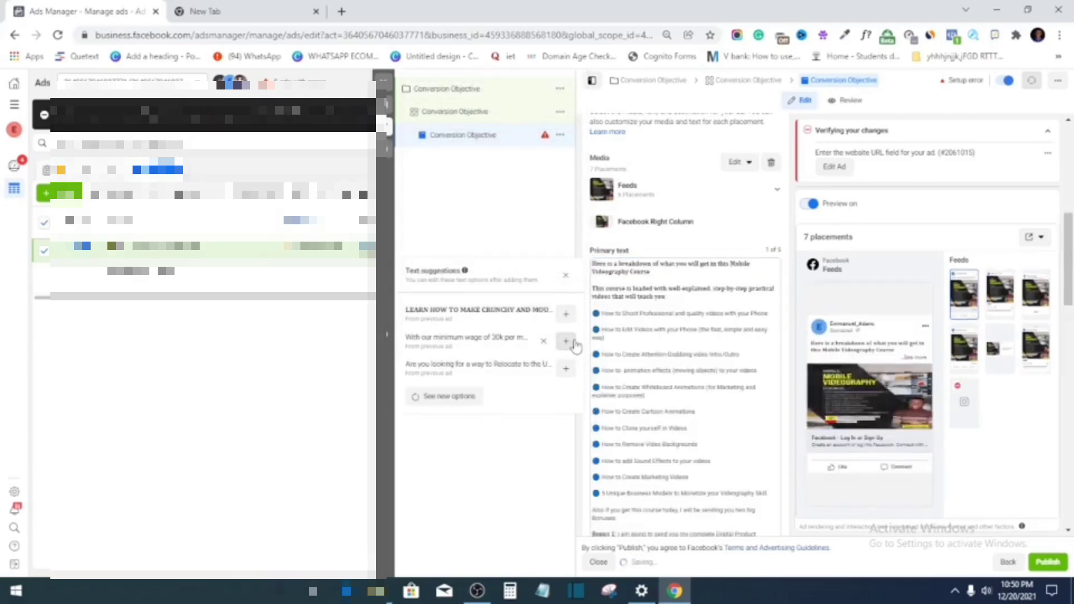
scroll(686, 348, "down", 5)
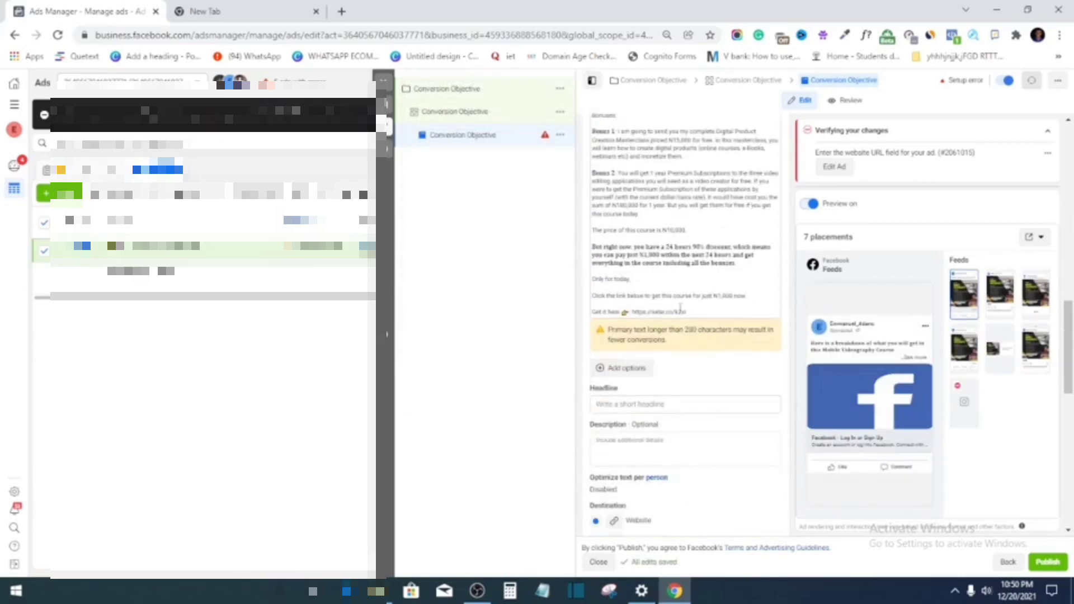
left_click(649, 315)
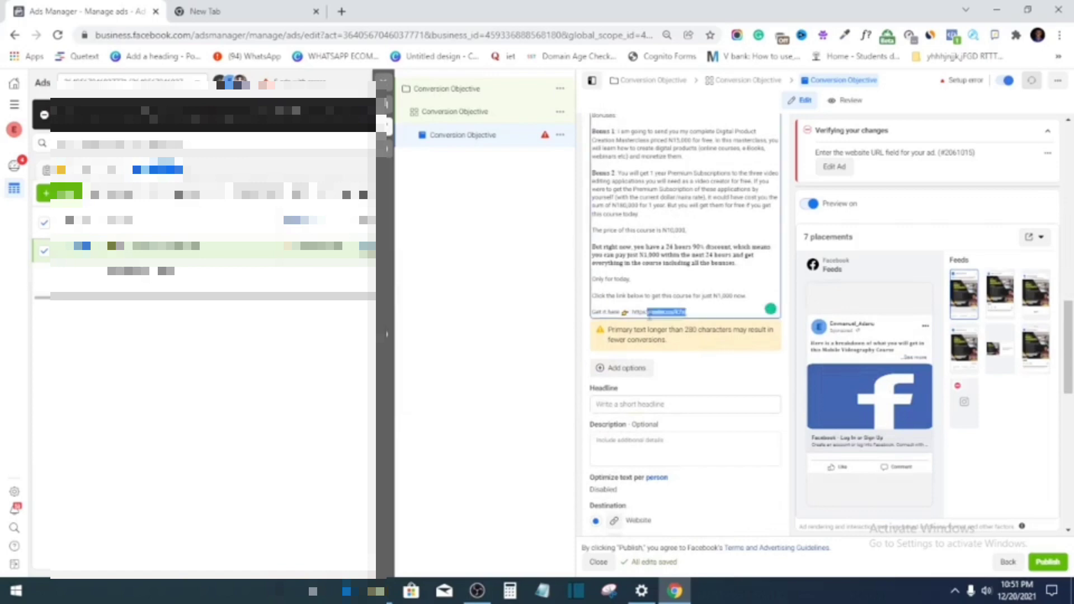
double_click(681, 312)
left_click_drag(681, 312, 635, 317)
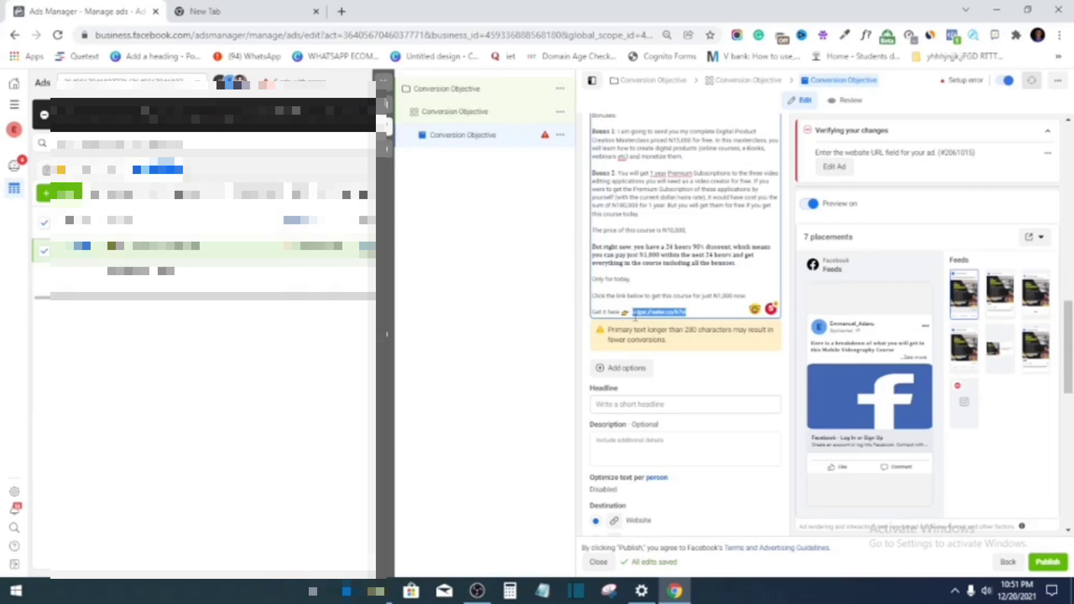
right_click(653, 313)
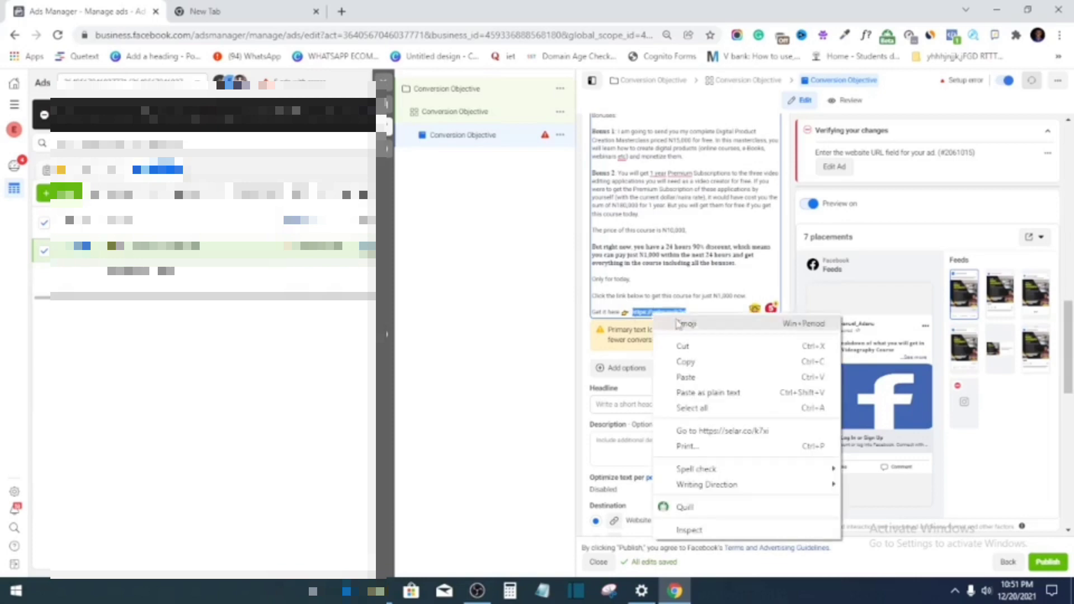
left_click(690, 361)
scroll(690, 361, "down", 3)
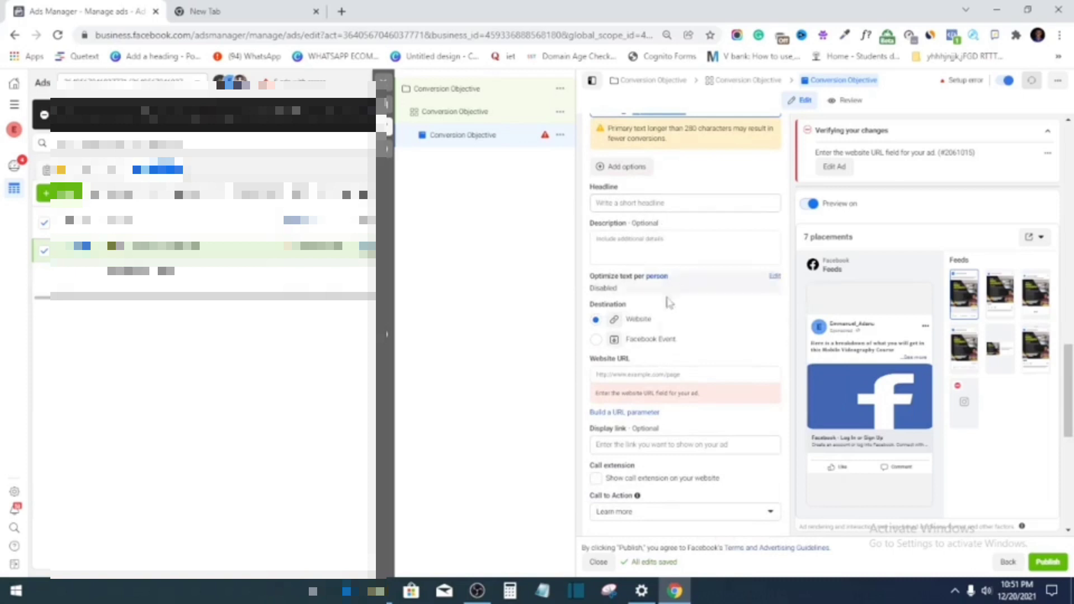
scroll(669, 299, "down", 1)
left_click(639, 307)
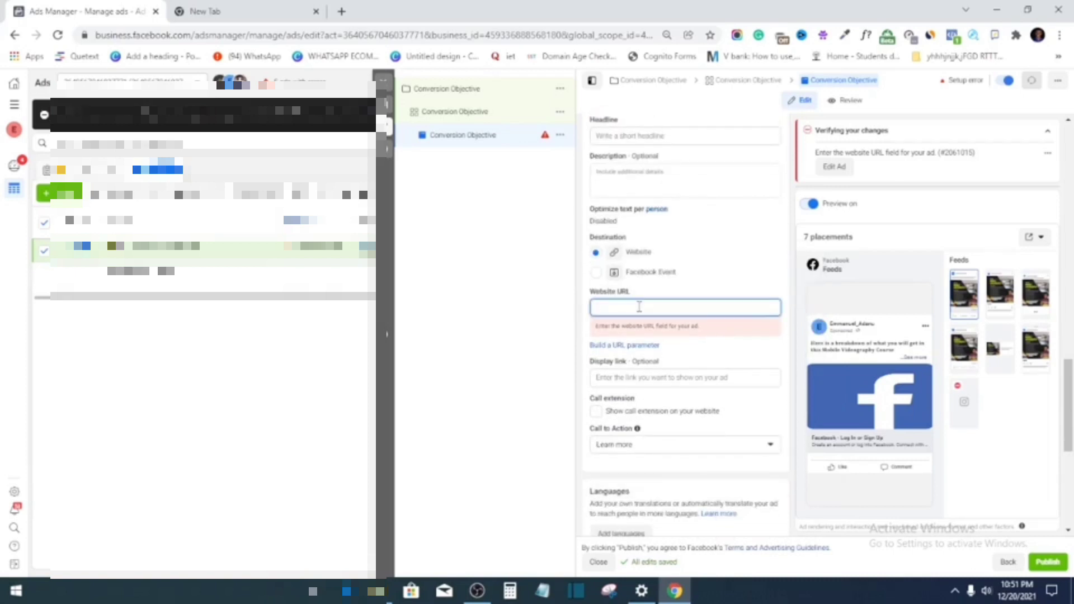
key("ctrl+v")
Step: Enter "Buy Now" as the display link and move that text to the ad's headline instead
scroll(728, 297, "down", 1)
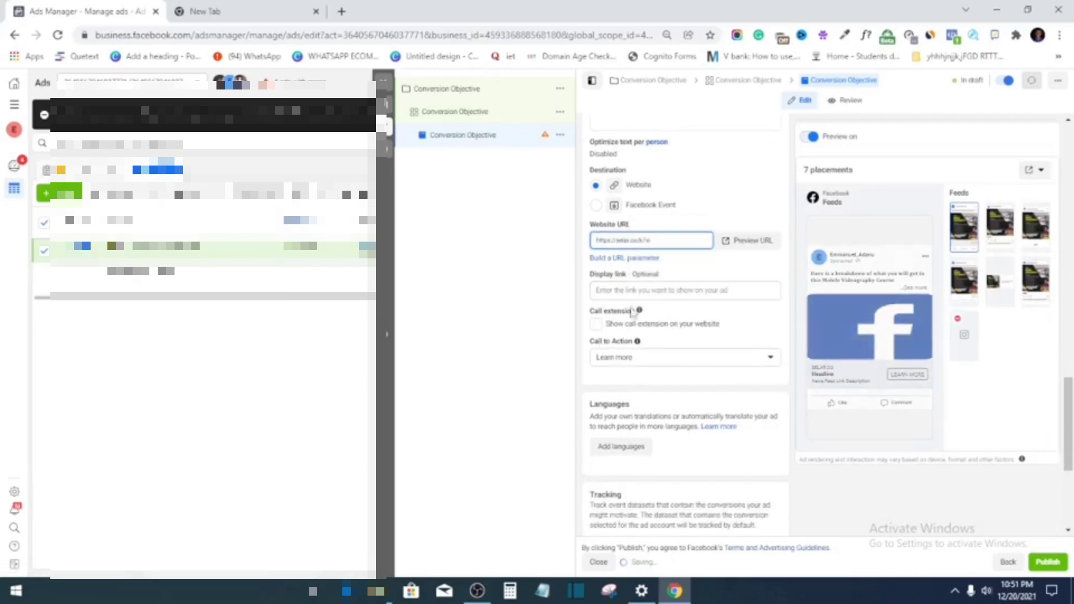
left_click(642, 289)
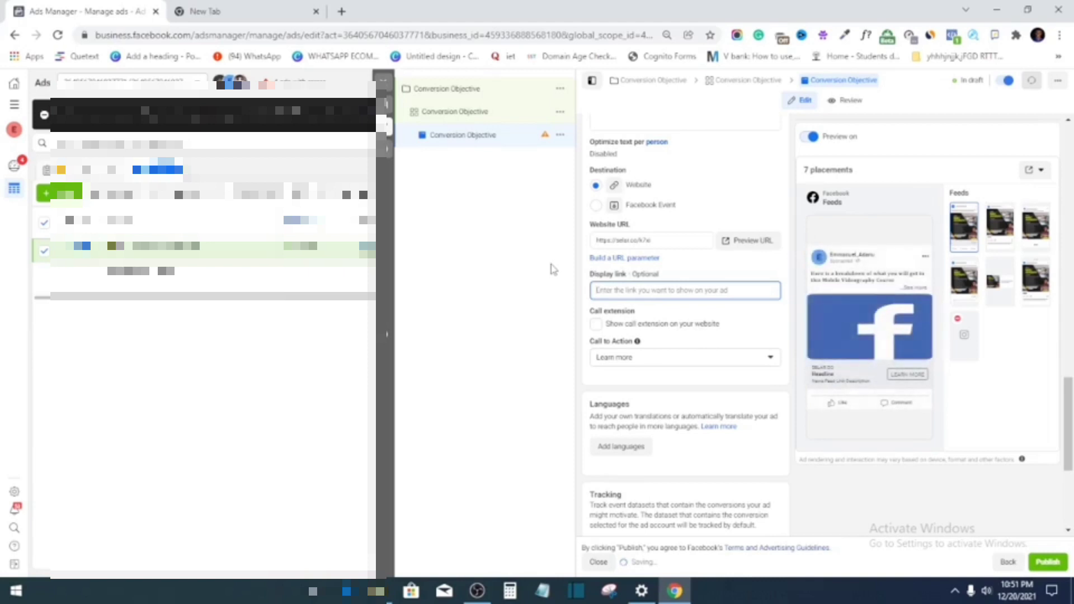
type("f")
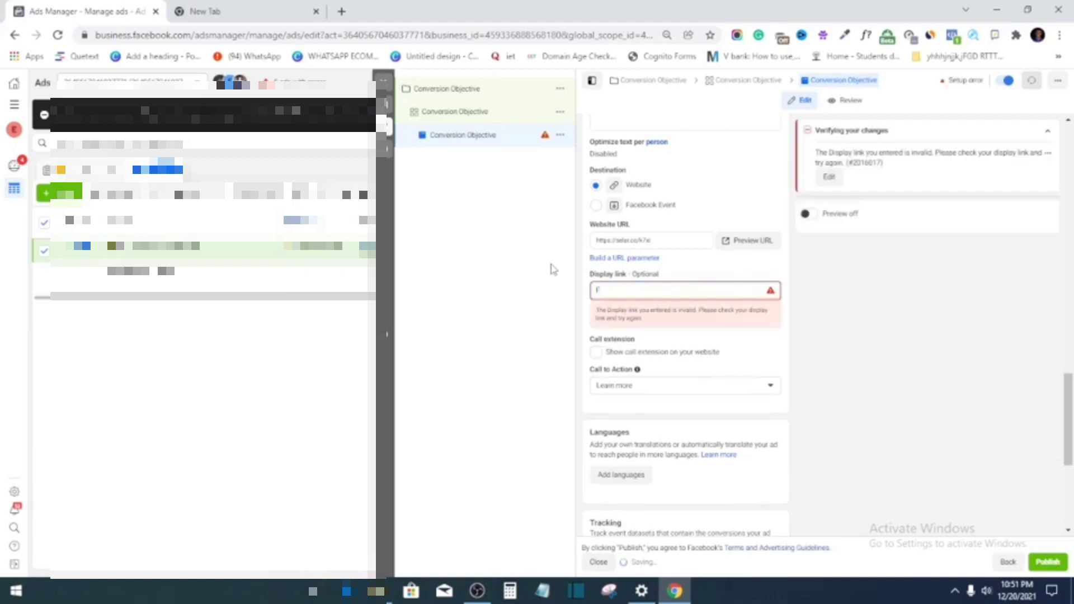
type("uy Now")
key("ctrl+a")
key("ctrl+c")
key("BackSpace")
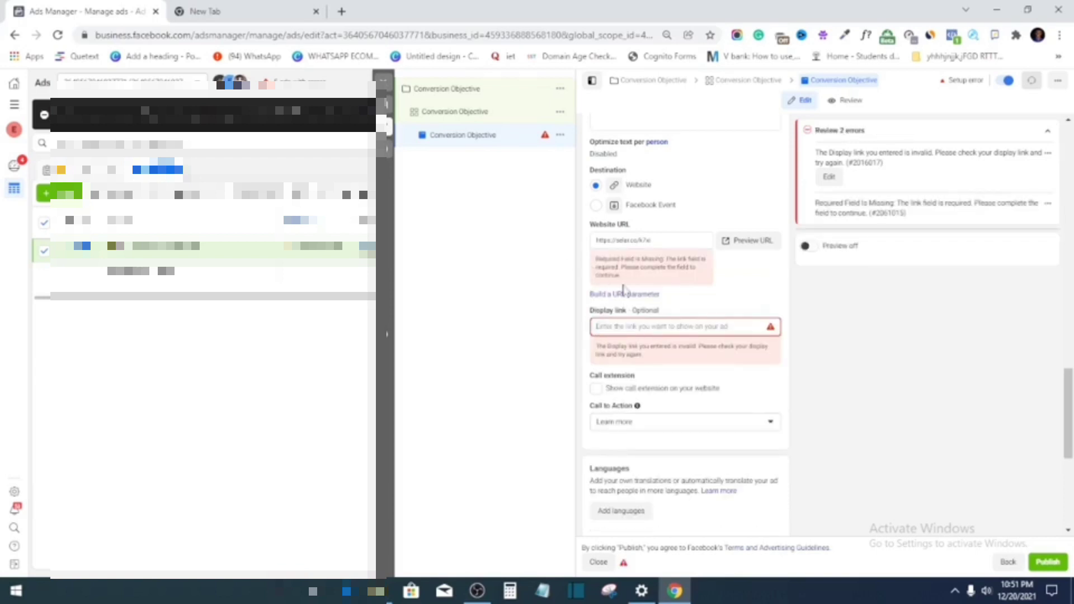
scroll(623, 290, "up", 3)
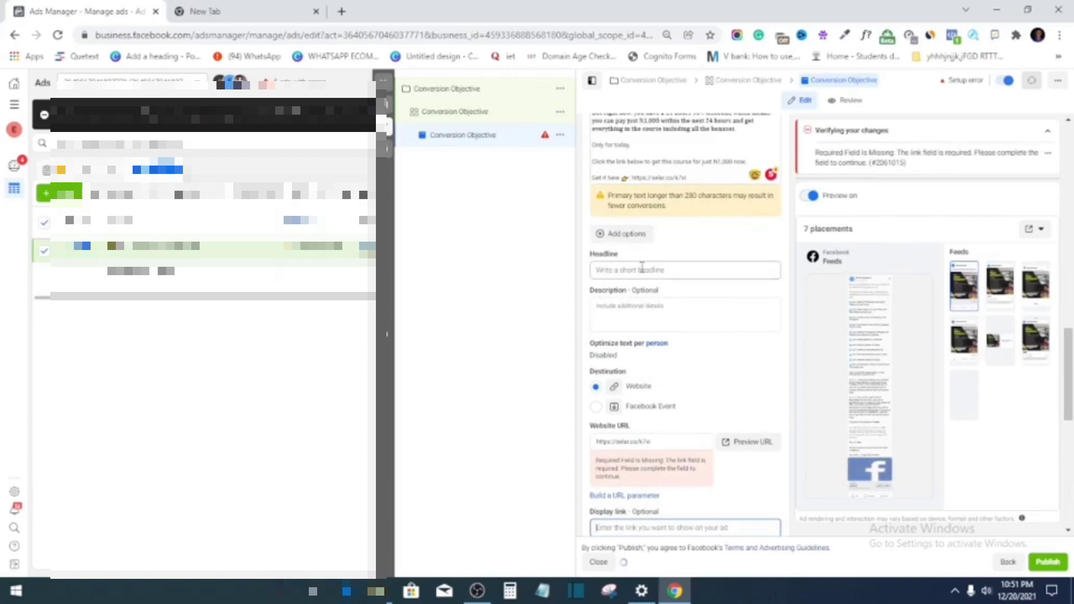
left_click(642, 269)
key("ctrl+v")
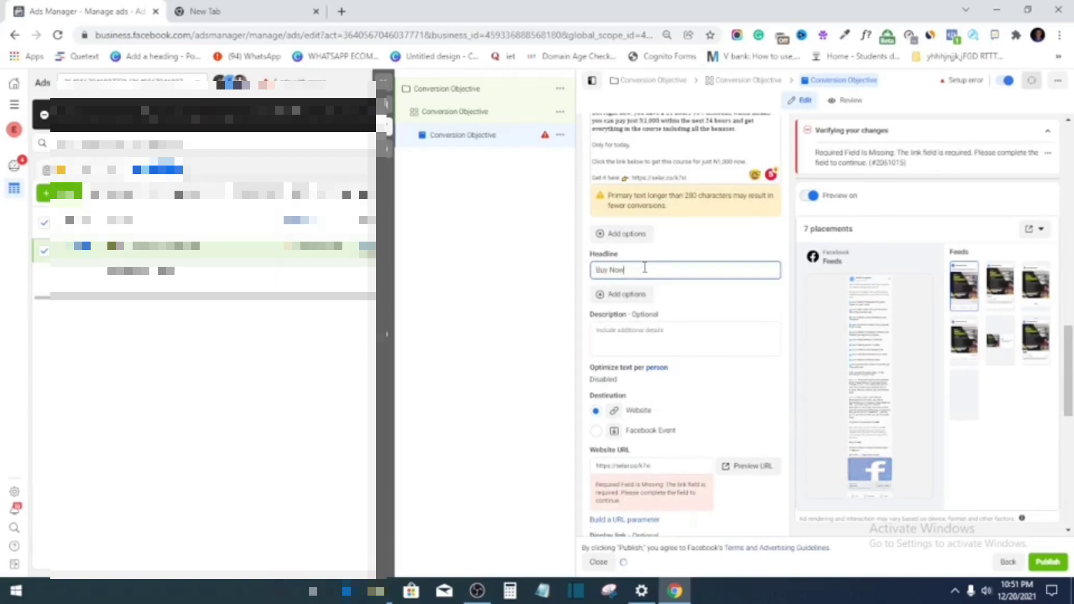
Step: Review the available call-to-action options and choose Learn more for the ad
scroll(659, 289, "down", 1)
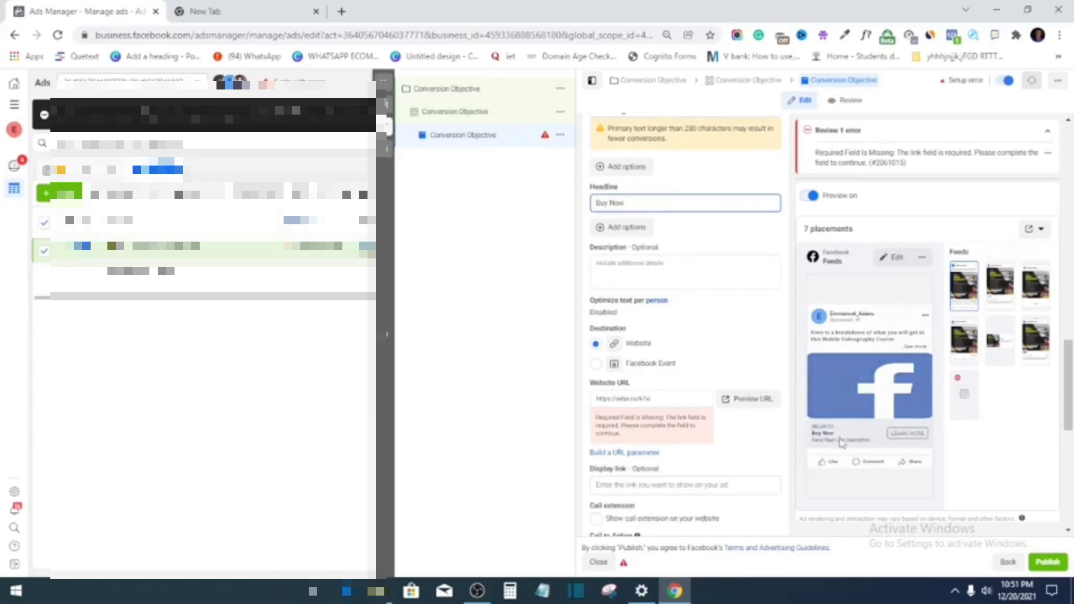
scroll(649, 336, "down", 4)
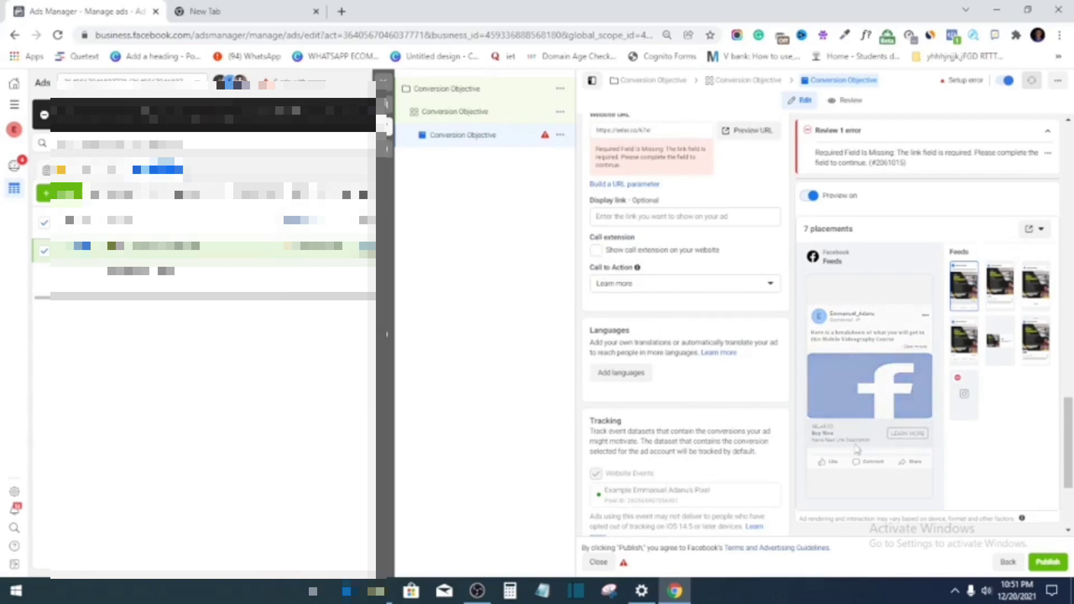
left_click(648, 285)
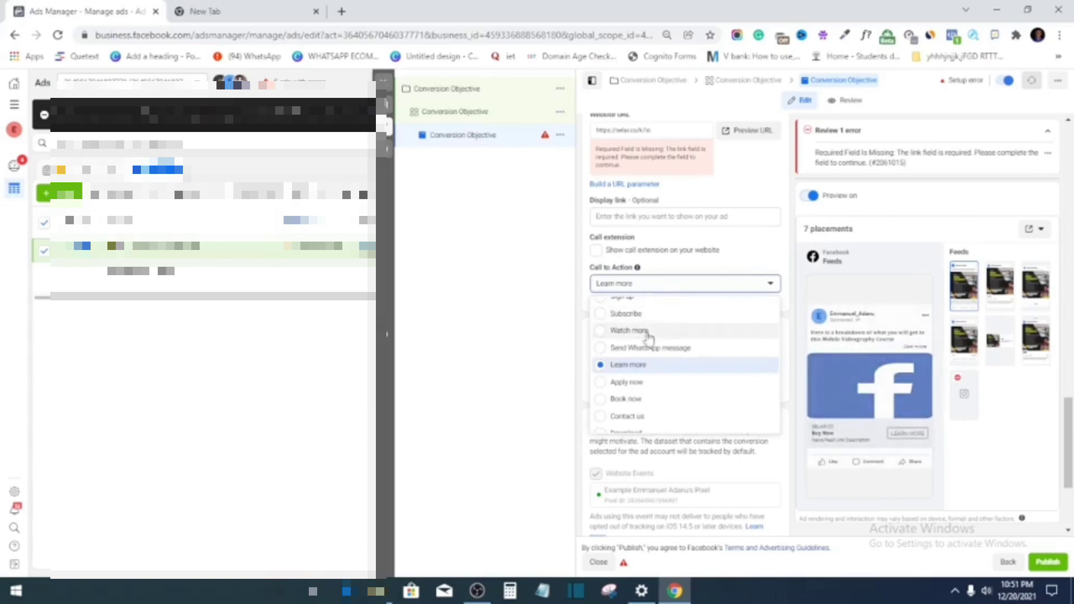
scroll(647, 361, "up", 1)
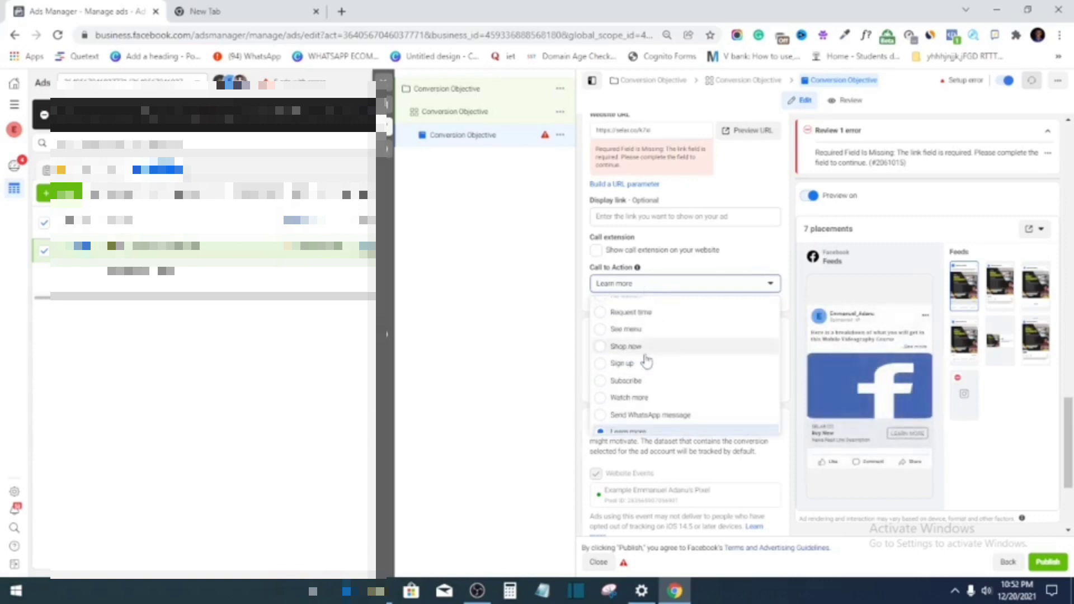
scroll(642, 312, "up", 1)
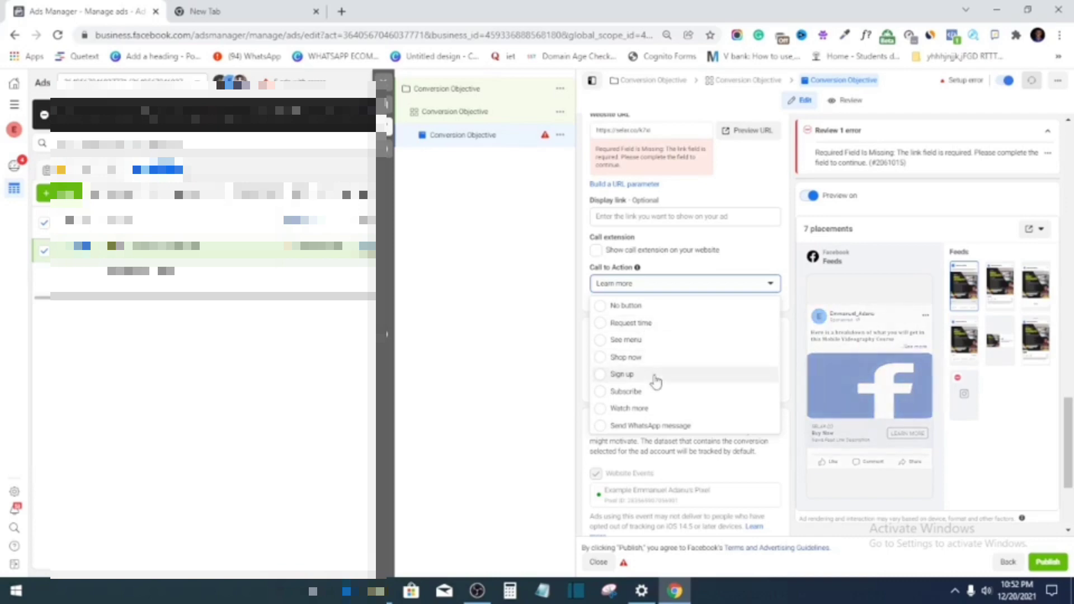
scroll(652, 380, "down", 2)
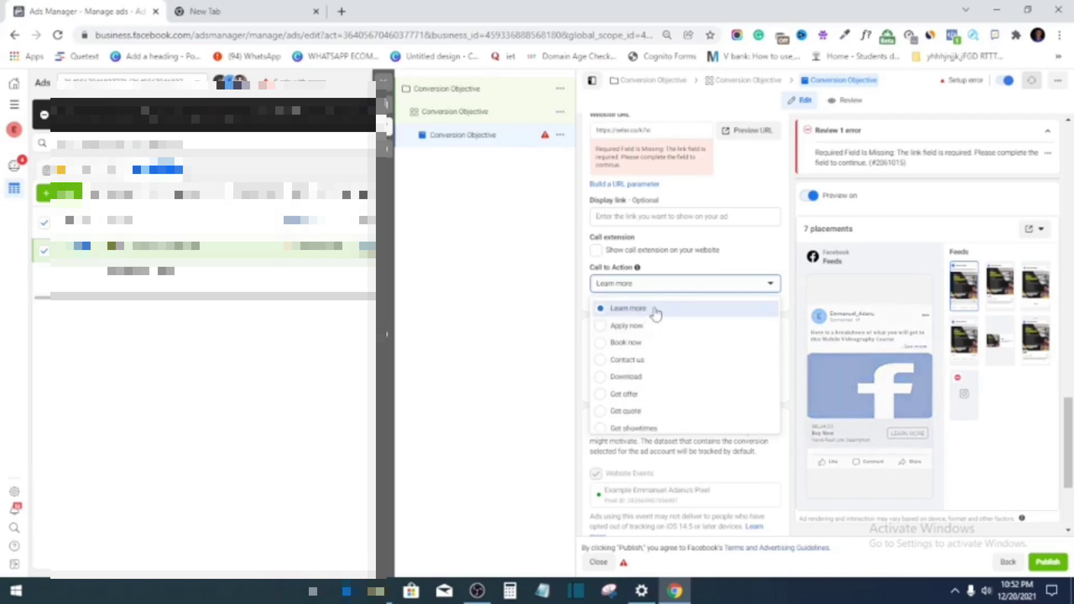
left_click(655, 310)
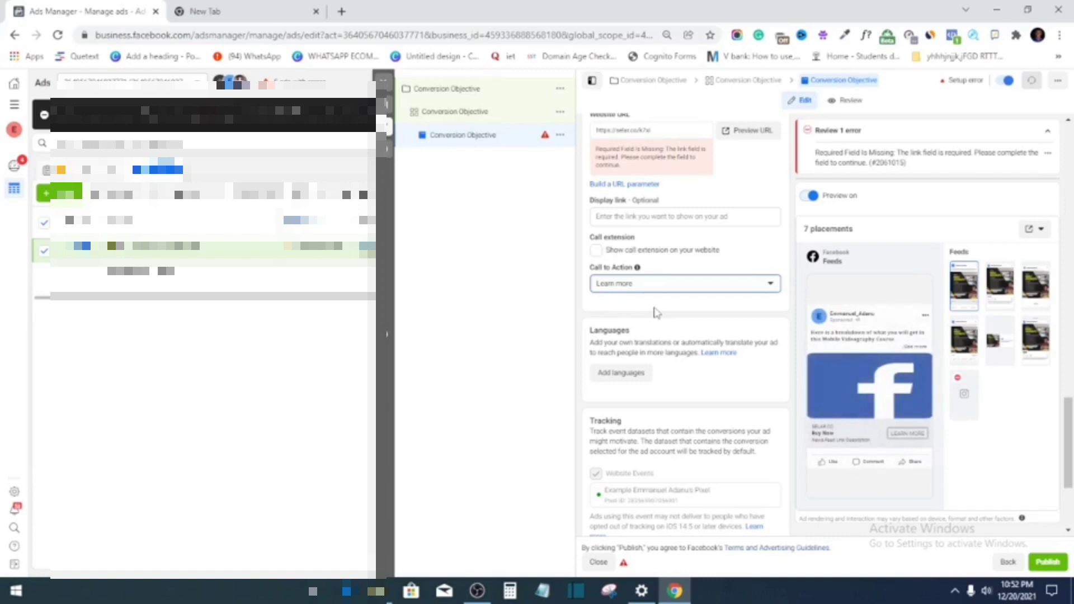
Step: Return to the Conversion Objective ad set and clear its selected Purchase conversion event
scroll(654, 331, "down", 3)
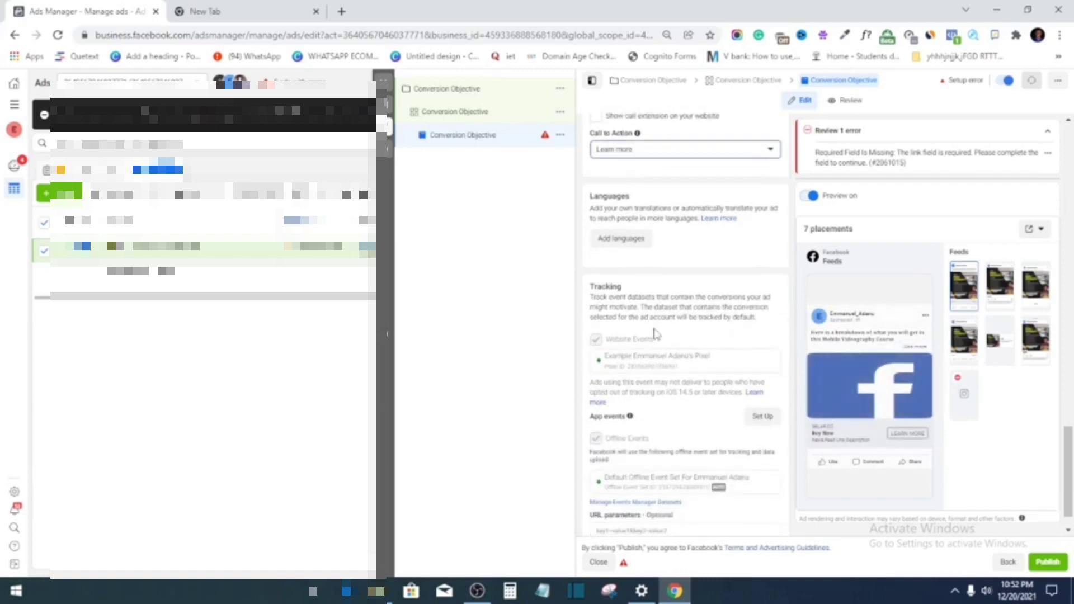
scroll(638, 364, "up", 10)
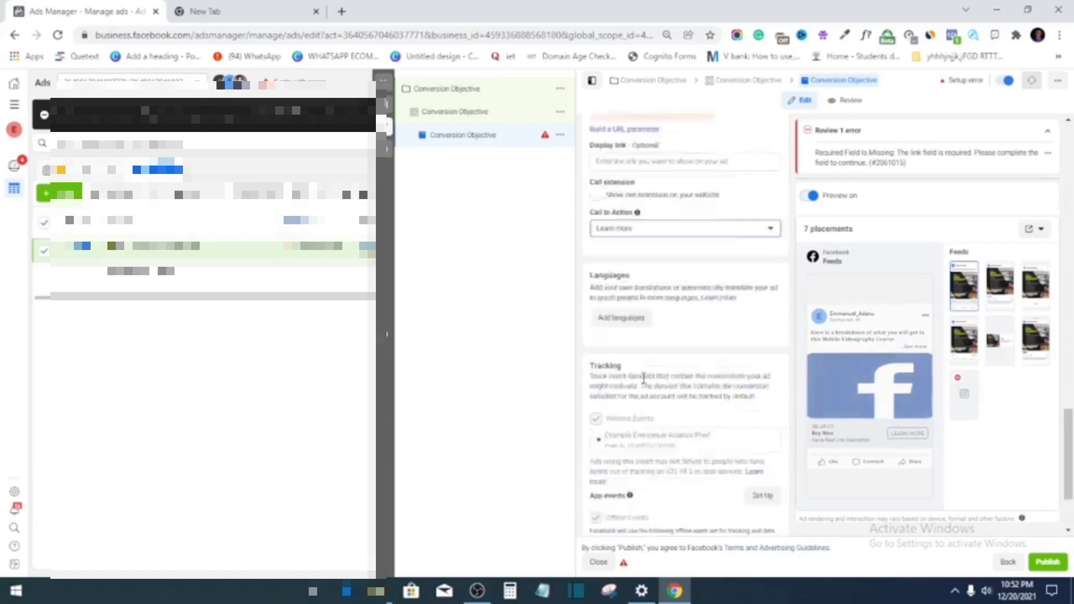
scroll(644, 378, "up", 2)
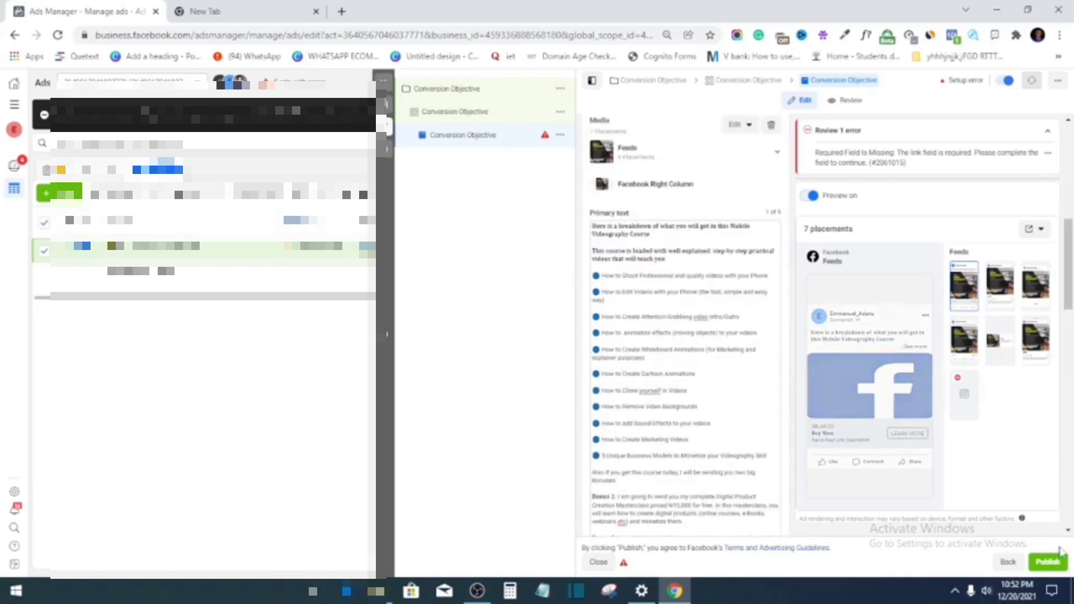
left_click(442, 113)
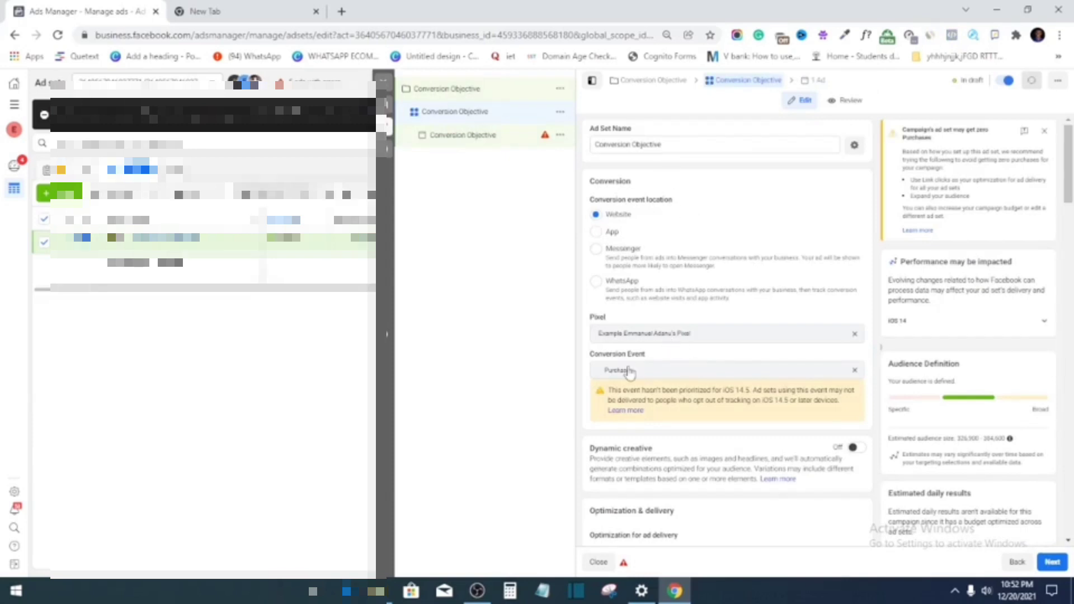
left_click(855, 371)
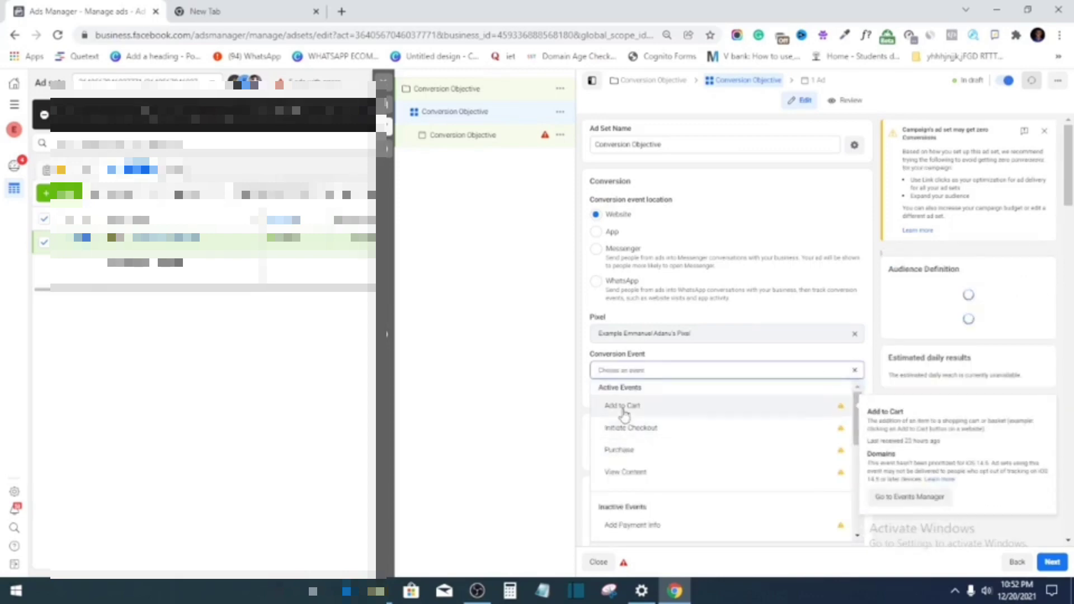
Step: Examine the active and inactive conversion events offered for the pixel, dismissing the low-battery alert
scroll(704, 442, "down", 1)
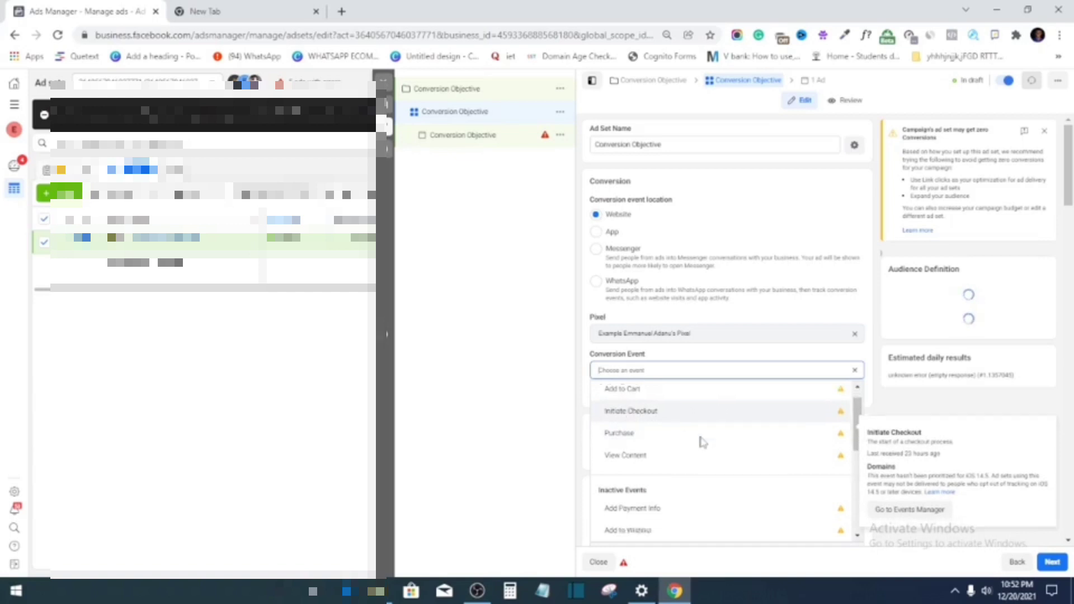
scroll(665, 407, "down", 2)
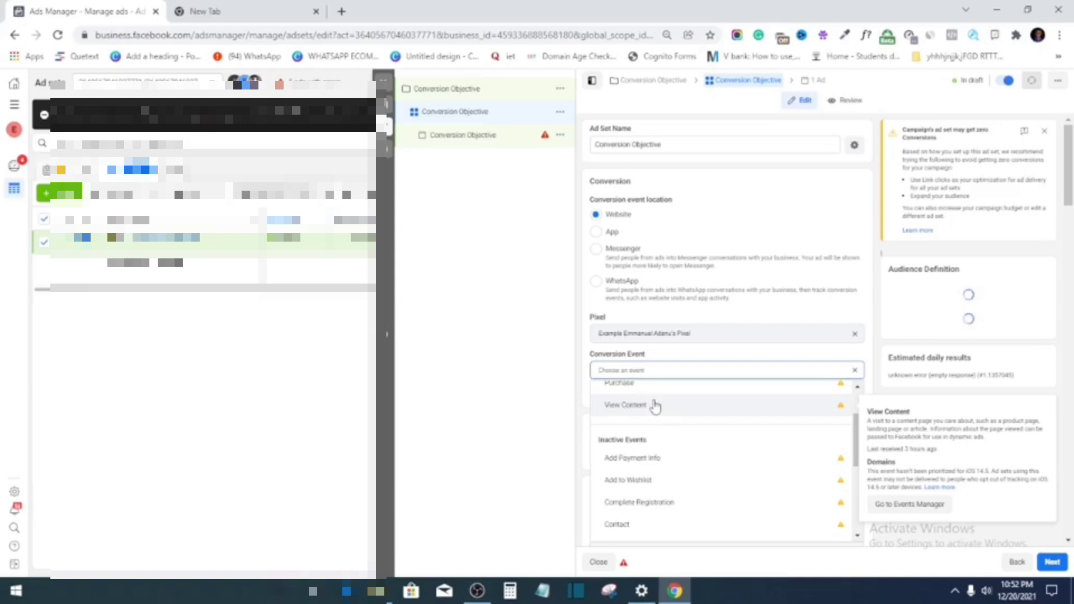
scroll(655, 407, "up", 2)
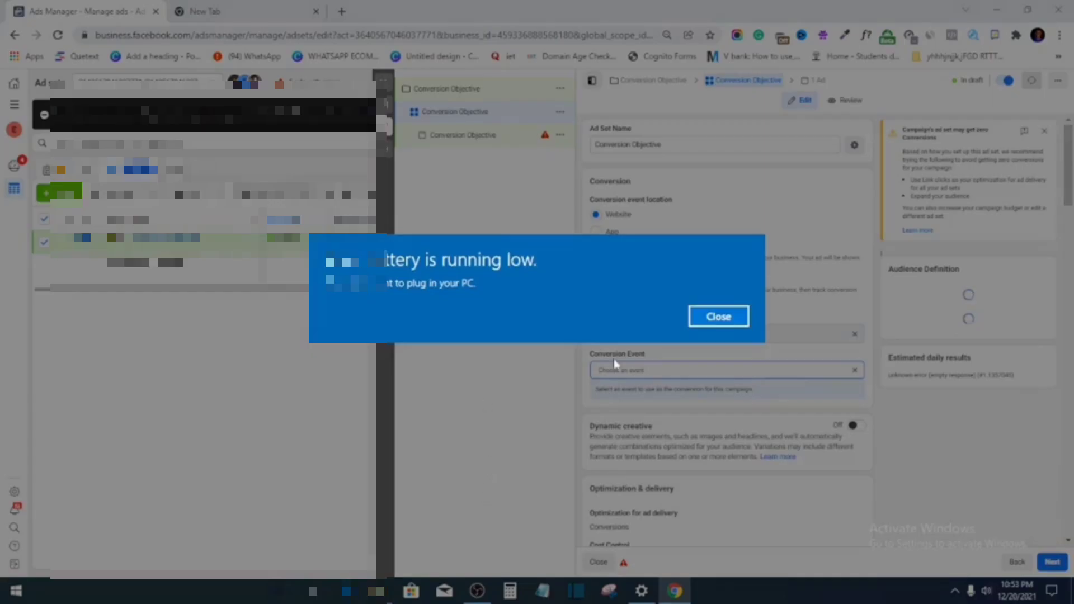
left_click(722, 317)
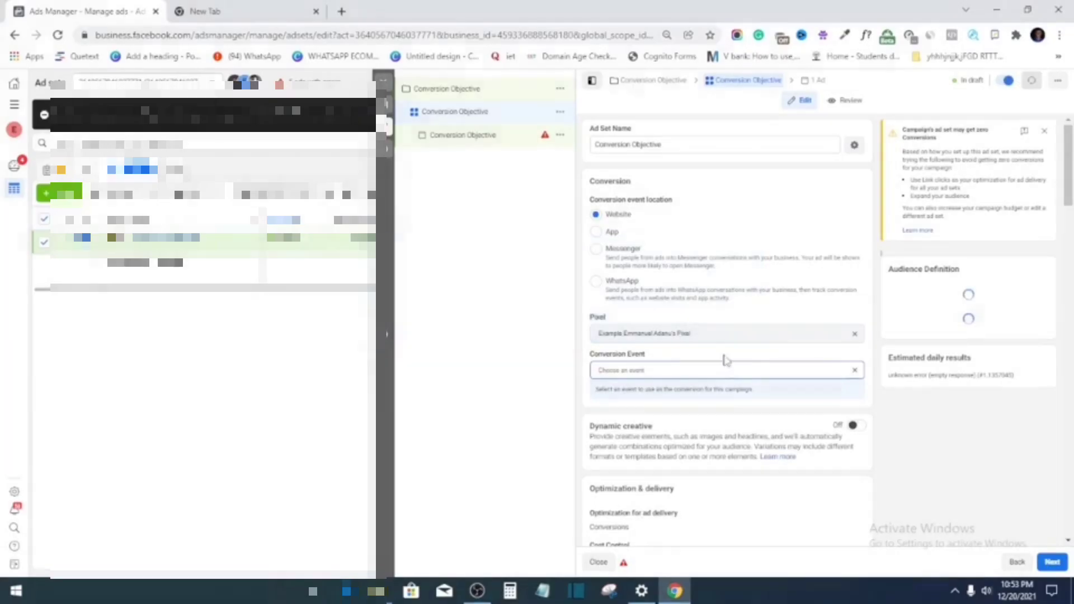
left_click(721, 370)
scroll(721, 404, "down", 5)
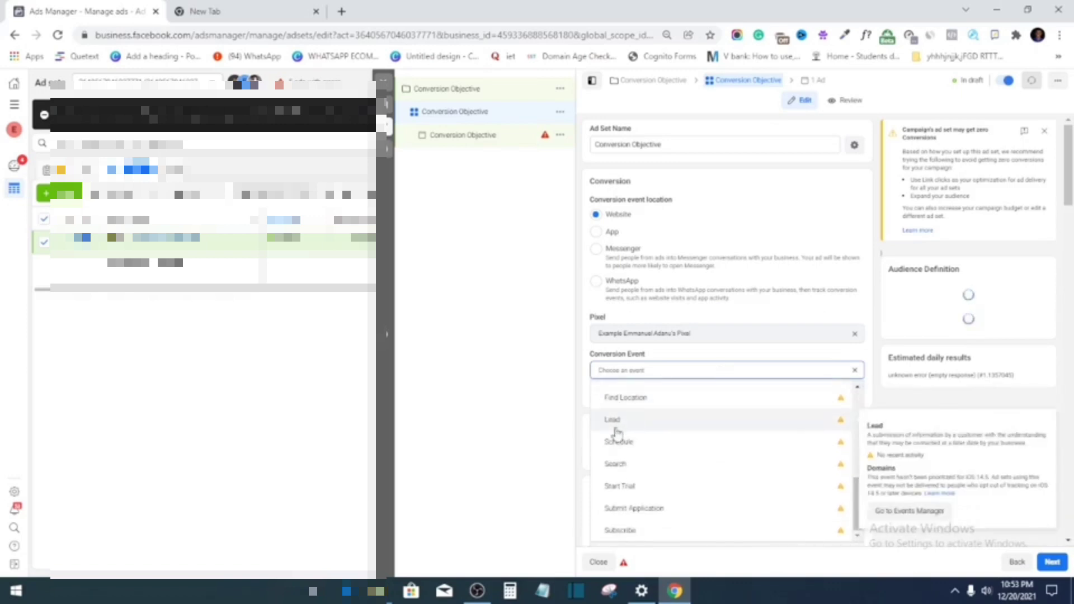
scroll(648, 485, "down", 3)
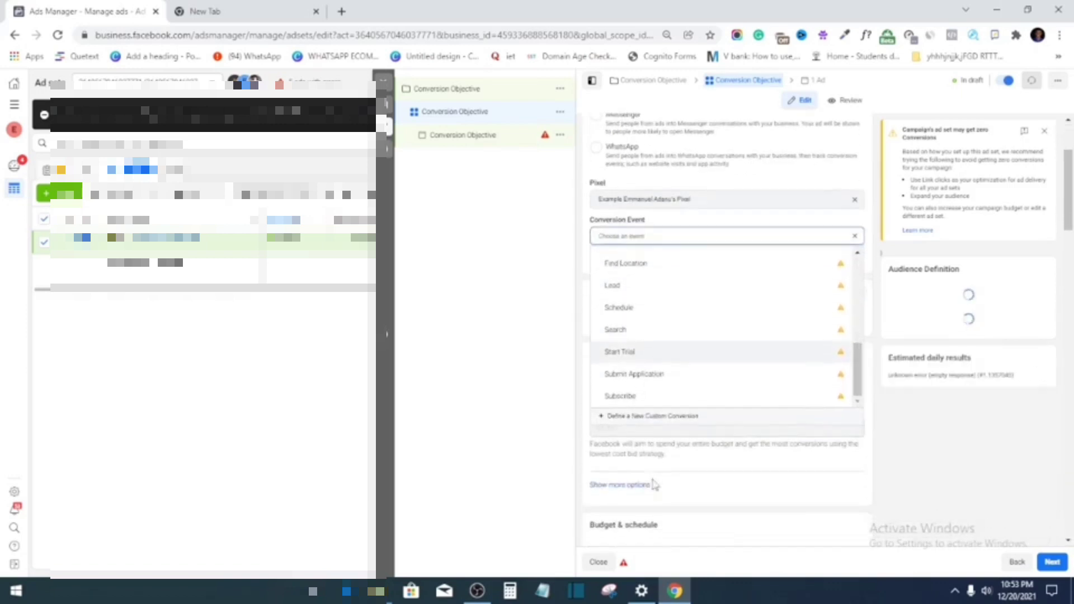
scroll(642, 344, "up", 3)
scroll(643, 344, "up", 3)
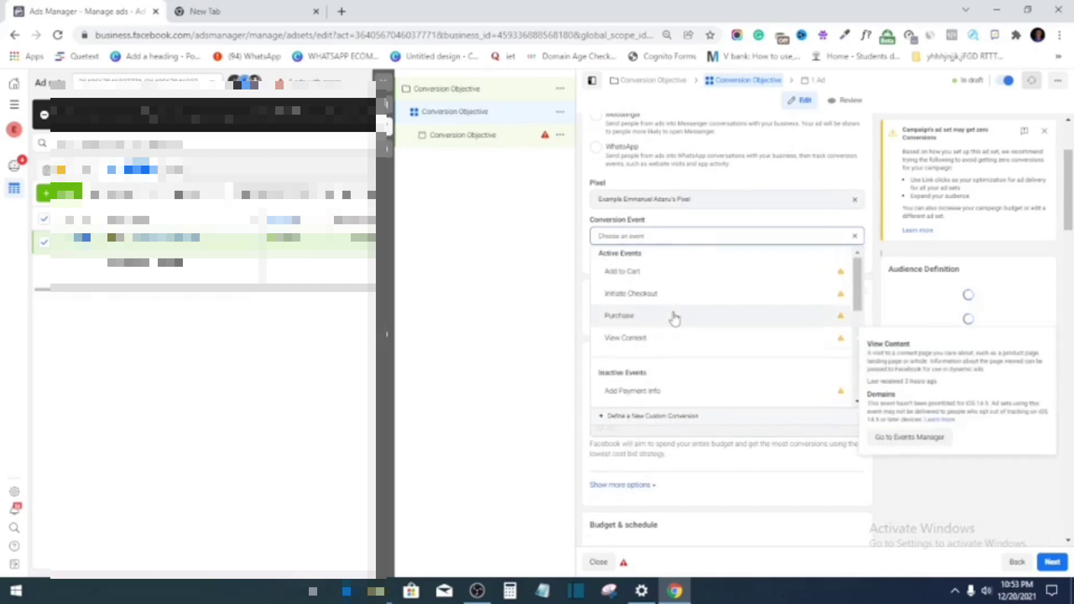